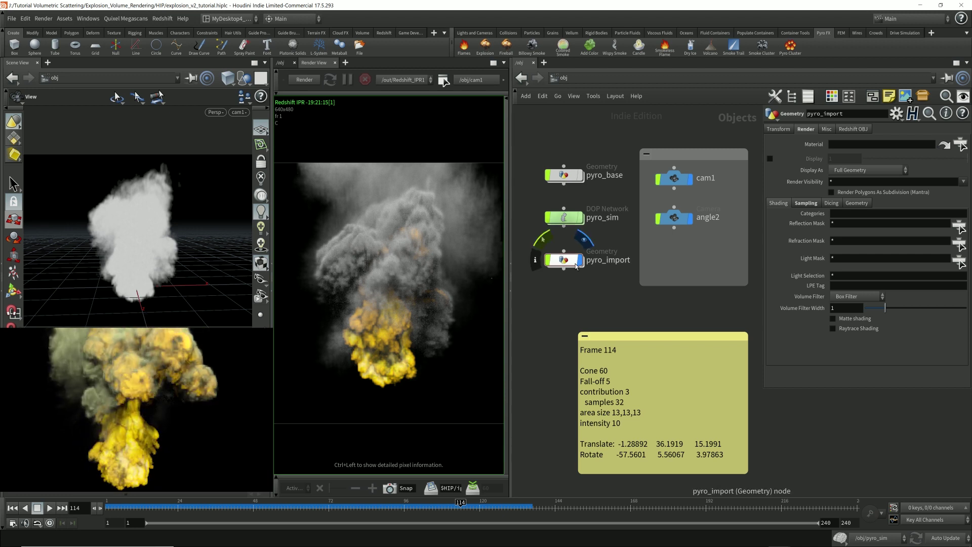
- Play the explosion simulation, stop it, and jump back to frame 114
left_click(133, 507)
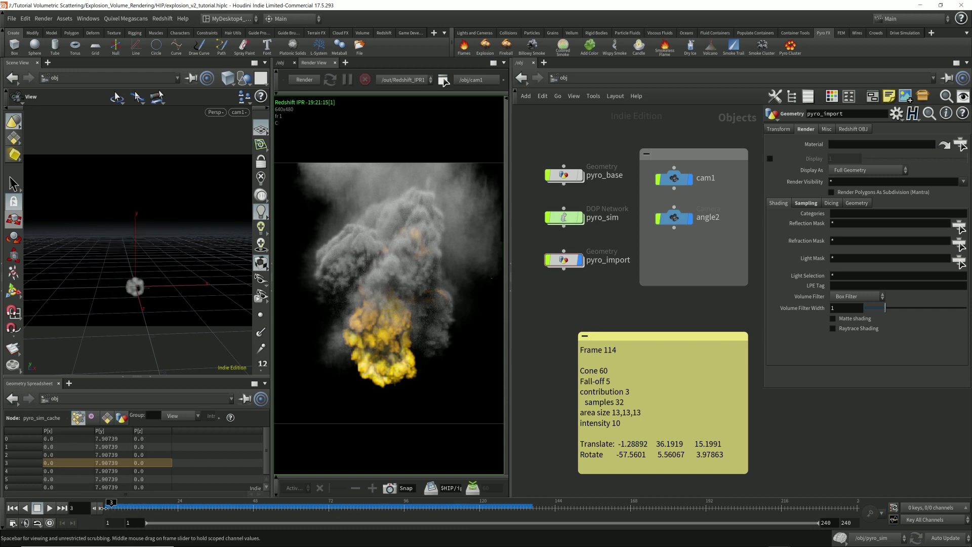
left_click(49, 508)
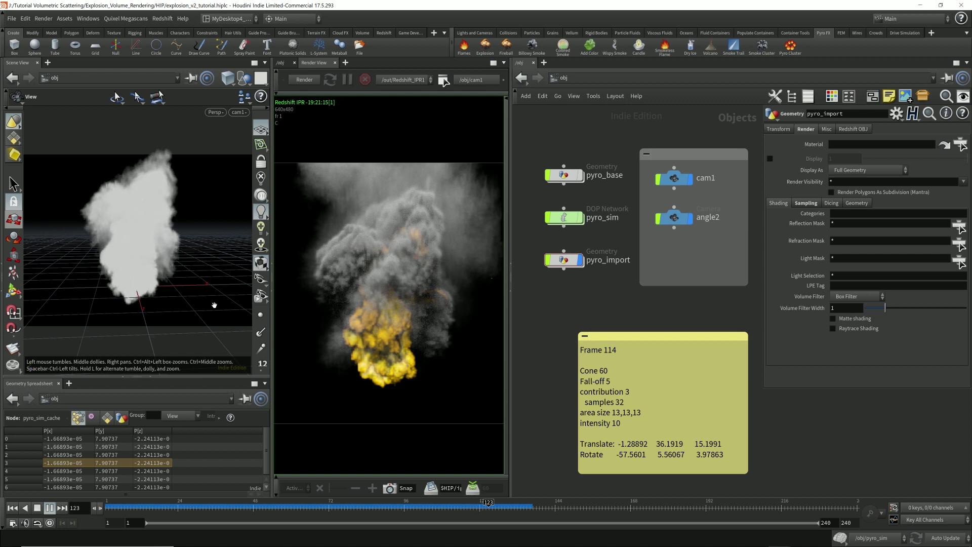
left_click(49, 508)
left_click(83, 508)
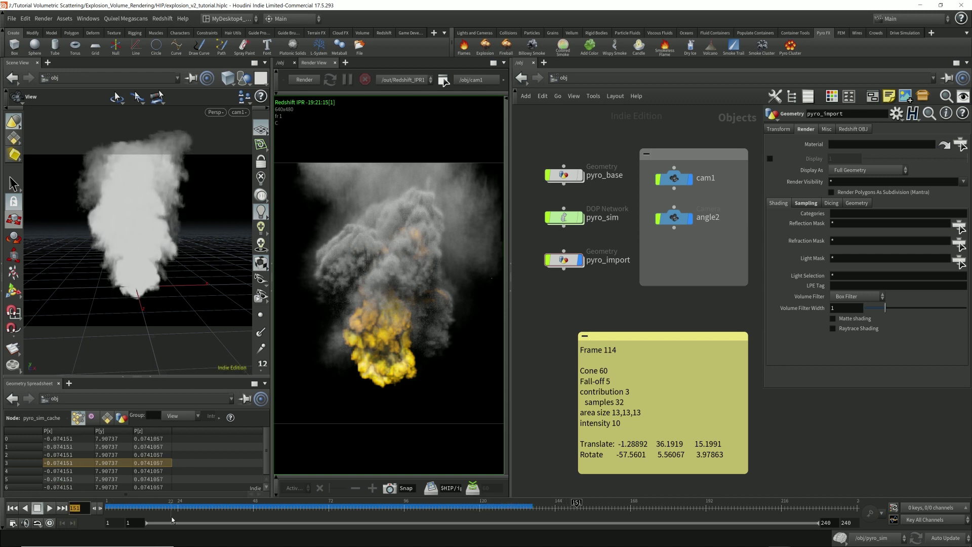
type("114")
key("Return")
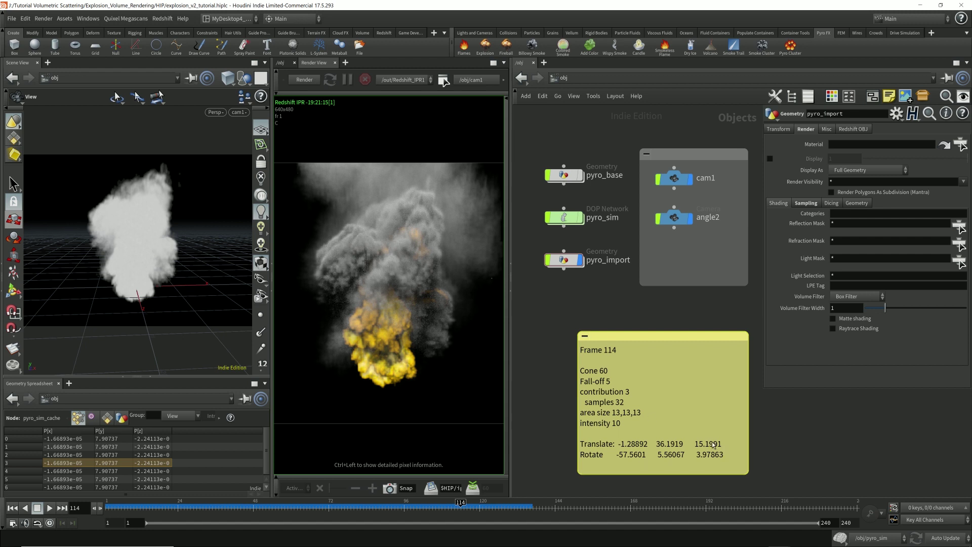
- Deselect the frame 114 sticky note and box-select inside the camera network box
left_click(581, 78)
left_click(545, 132)
left_click(731, 243)
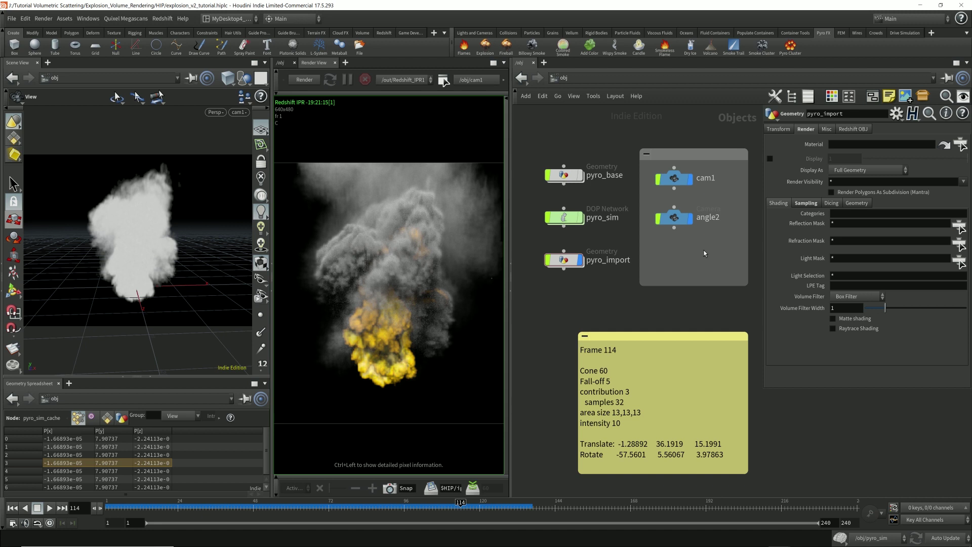
left_click_drag(696, 242, 728, 238)
- Switch the network view to /shop and then to /mat
left_click(597, 78)
left_click(612, 151)
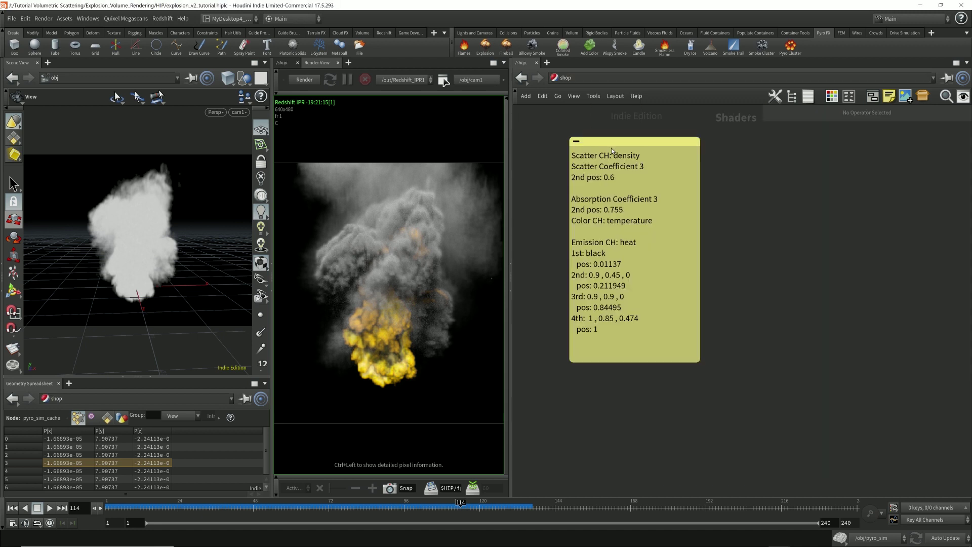
left_click(601, 80)
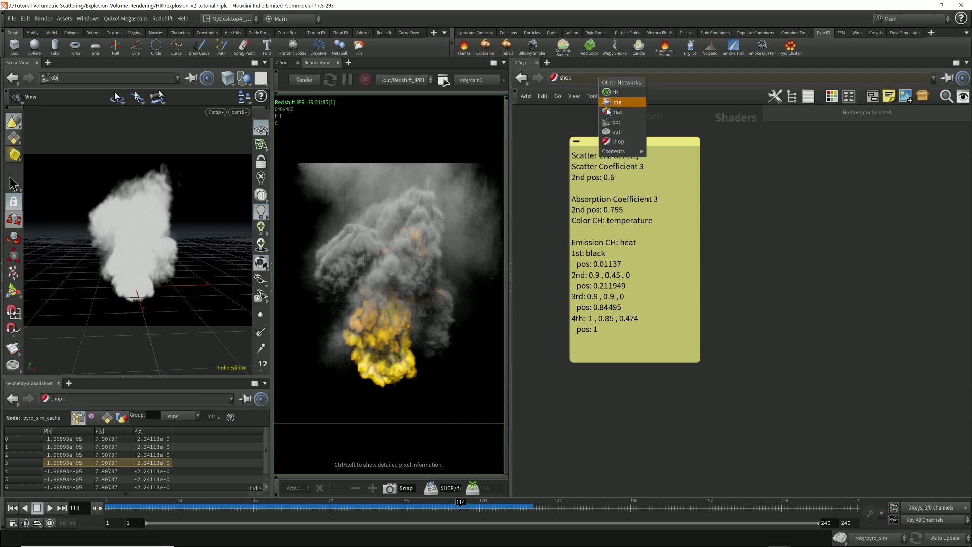
left_click(613, 112)
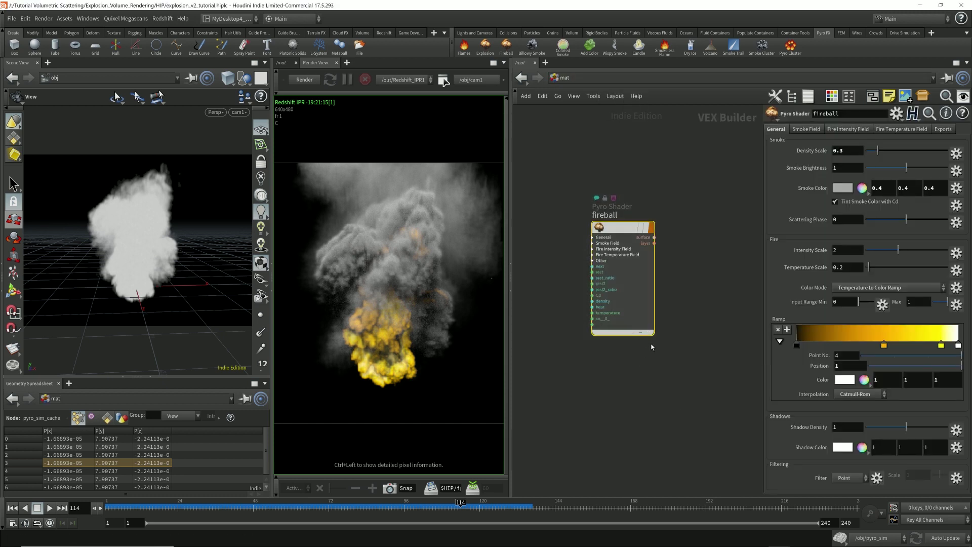
- Delete the fireball Pyro Shader node and go back to /obj
left_click(583, 79)
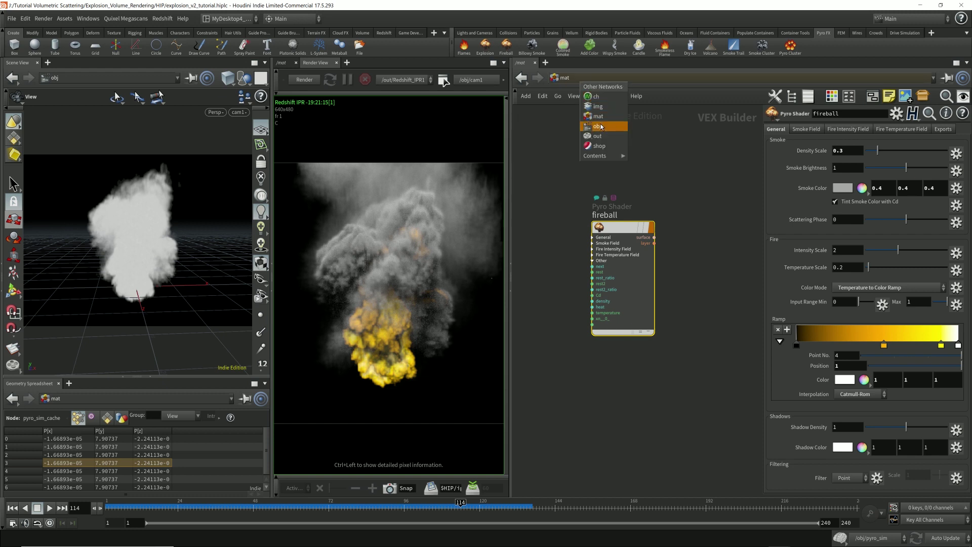
left_click_drag(563, 176, 704, 388)
key("Delete")
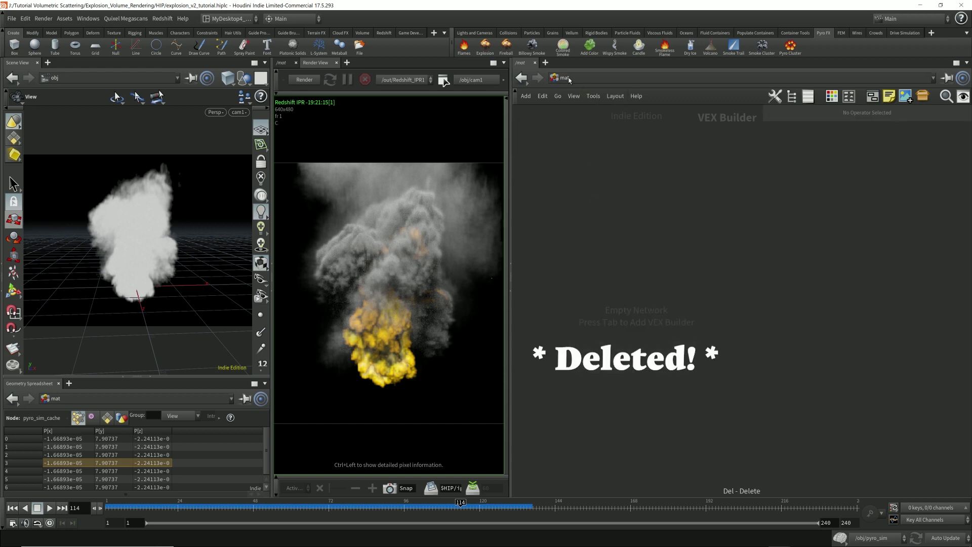
left_click(582, 79)
left_click(596, 125)
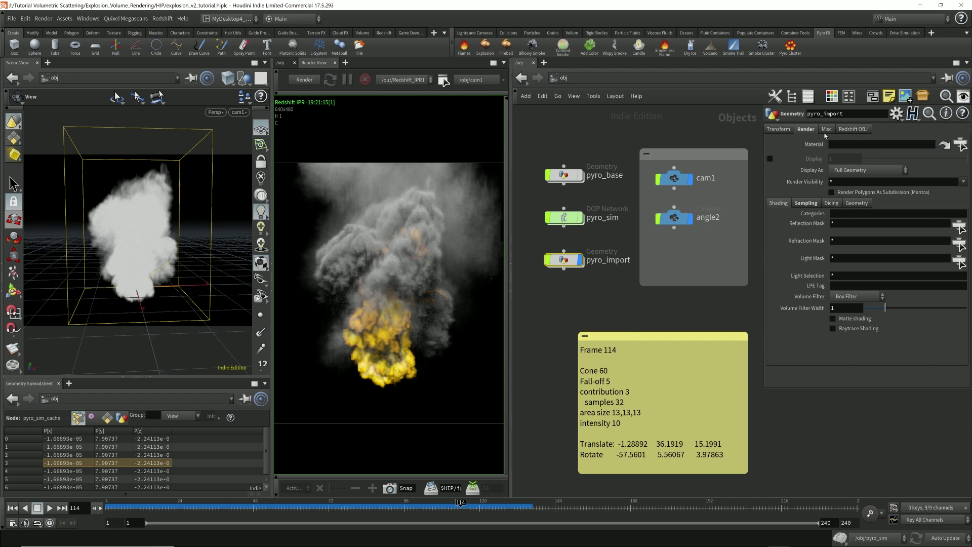
left_click(844, 146)
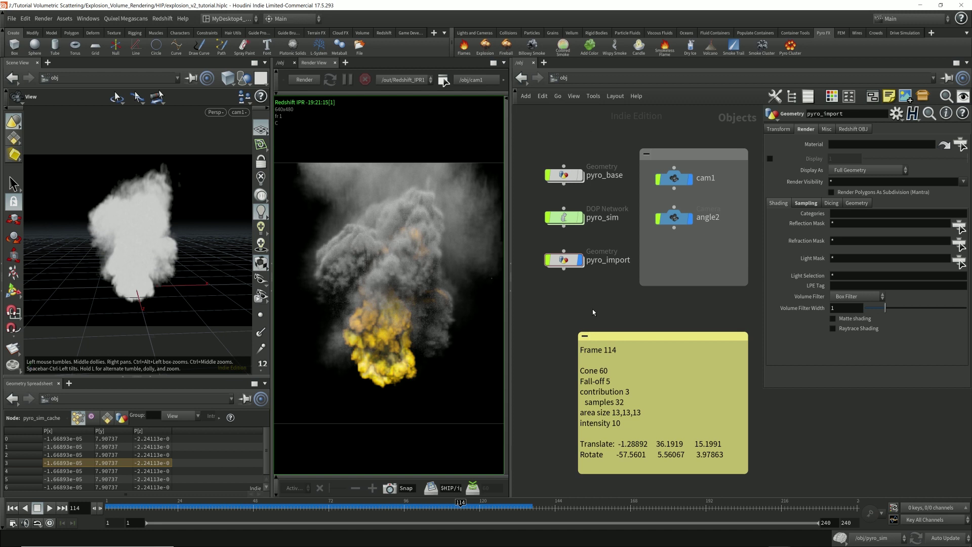
- From the angle2 view, create Redshift light rslight1 and move it into the camera network box
left_click(242, 113)
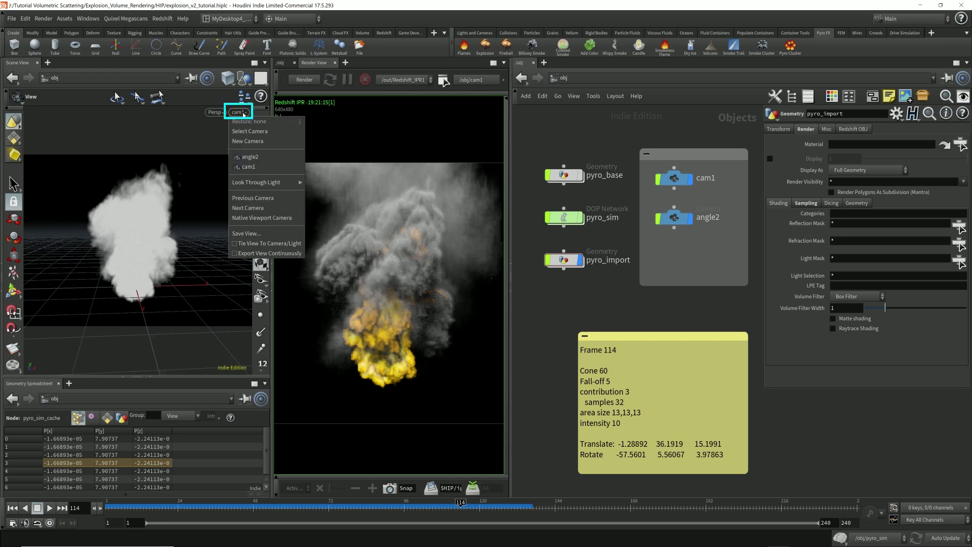
left_click(260, 160)
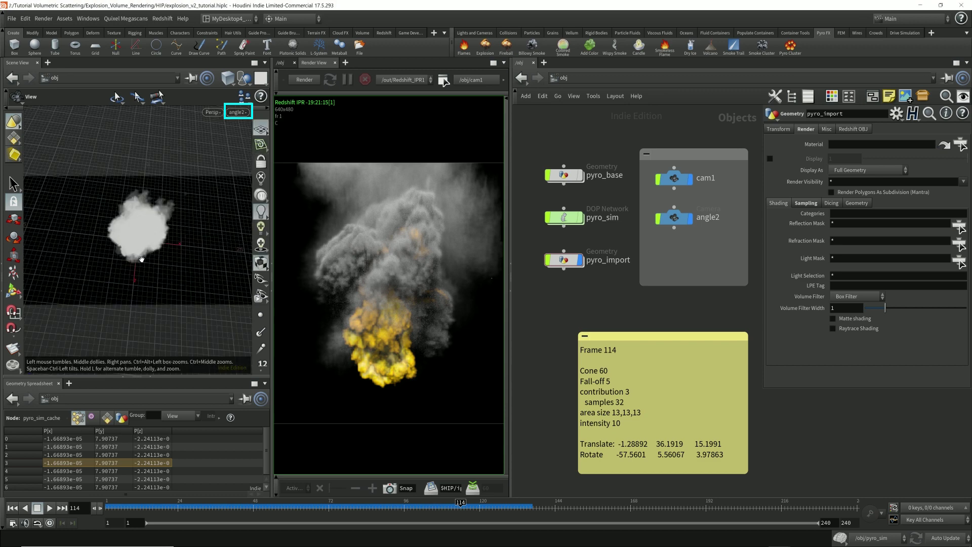
left_click(384, 33)
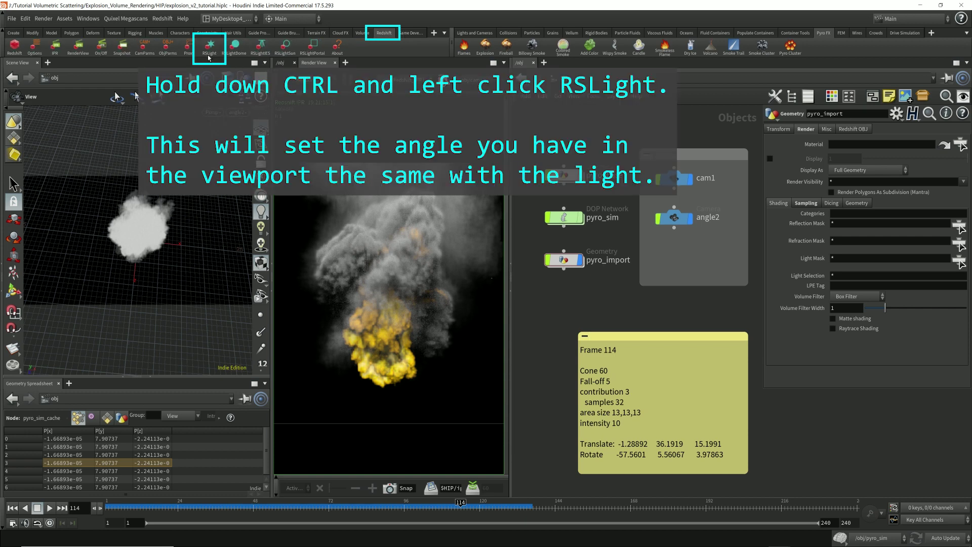
left_click(209, 56, "ctrl")
middle_click_drag(617, 255, 712, 272)
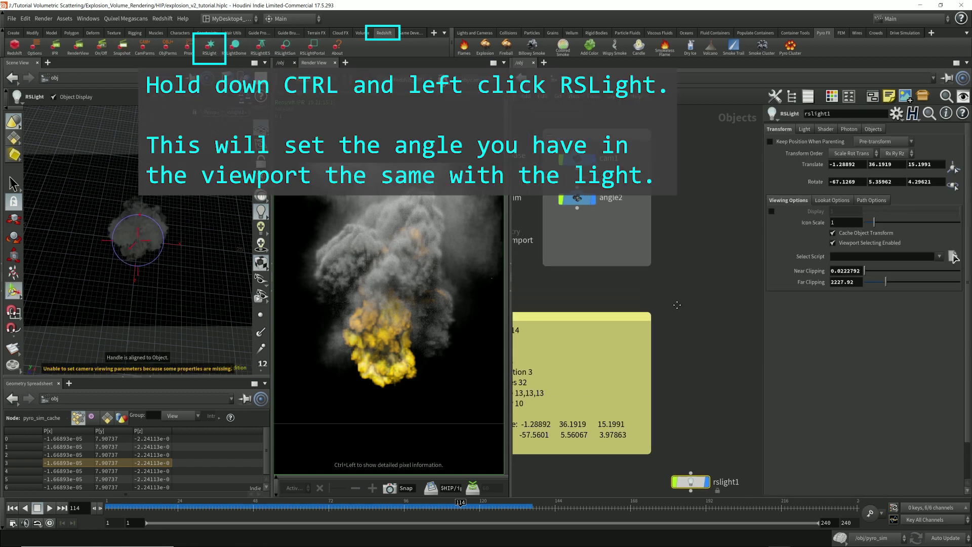
left_click_drag(692, 484, 581, 248)
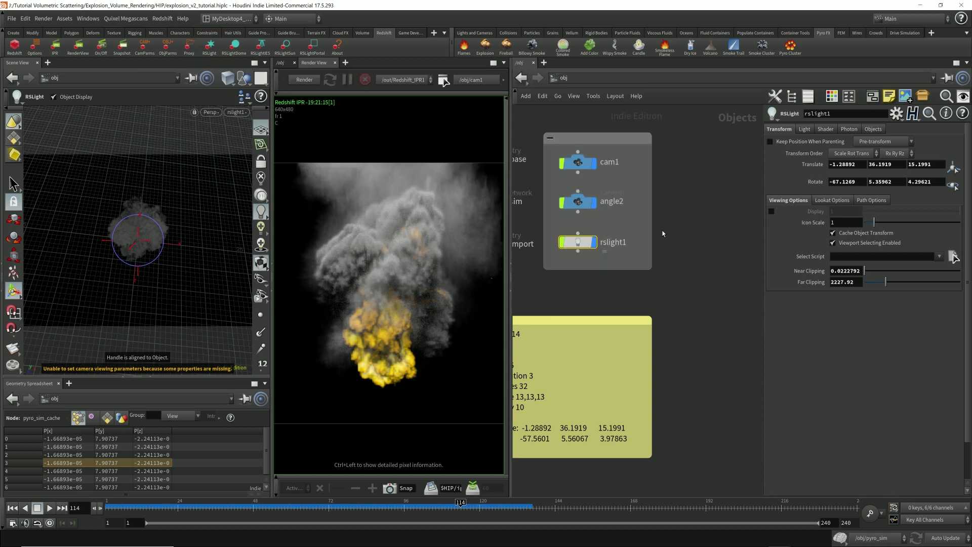
middle_click_drag(581, 248, 626, 252)
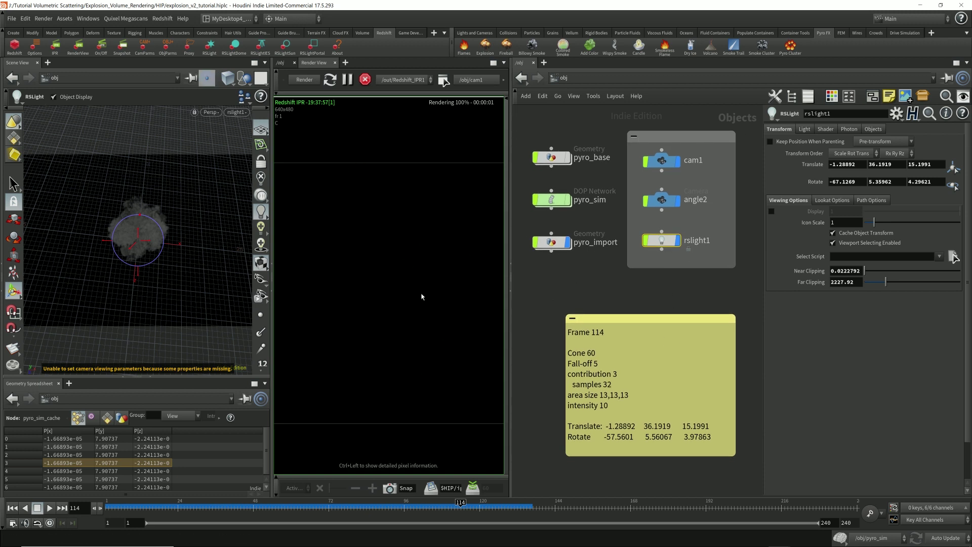
- Reframe the render, look through cam1 again, and show rslight1's Light settings
scroll(404, 288, "down", 3)
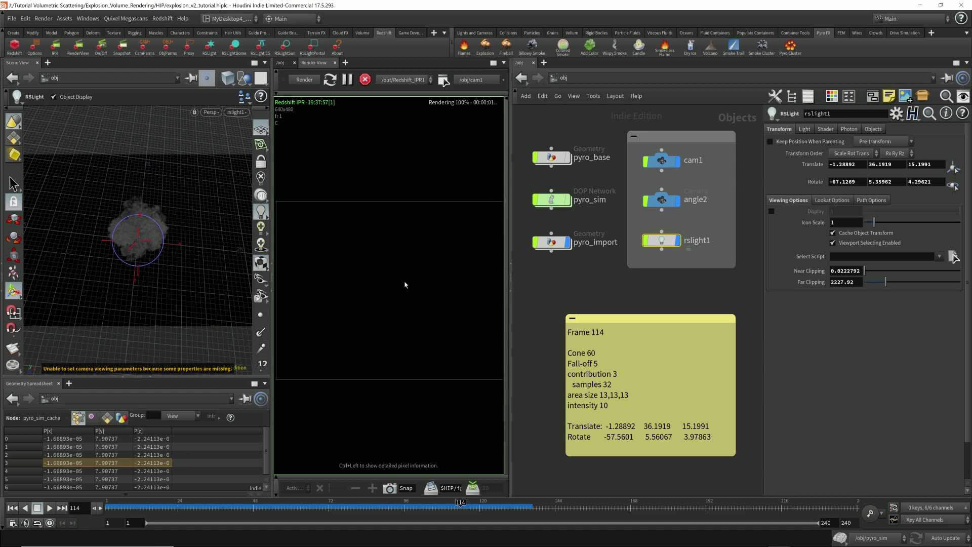
middle_click_drag(430, 260, 406, 281)
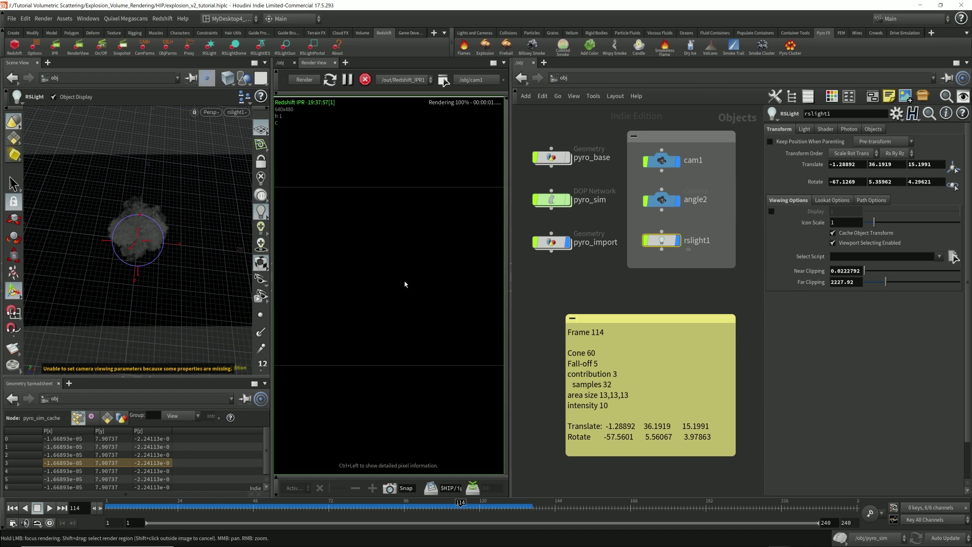
left_click(236, 112)
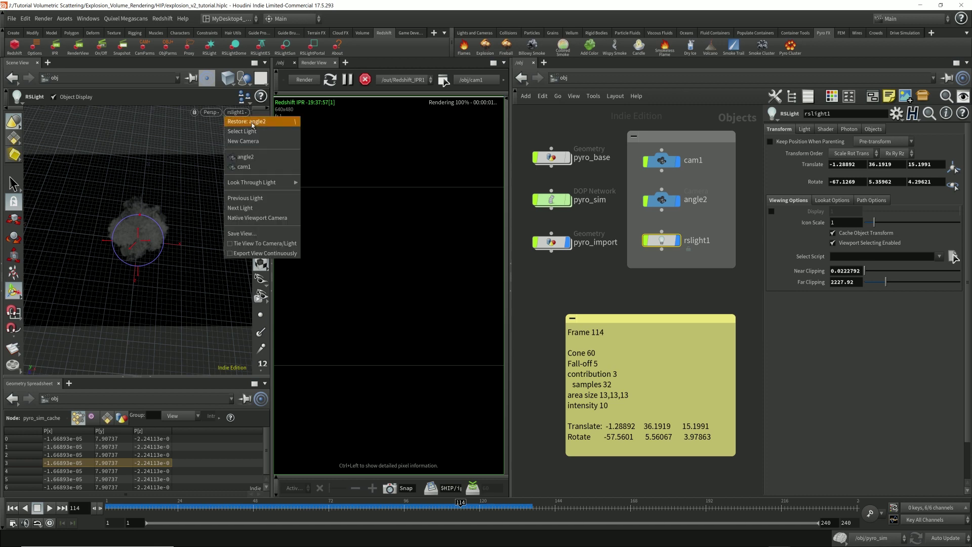
left_click(251, 168)
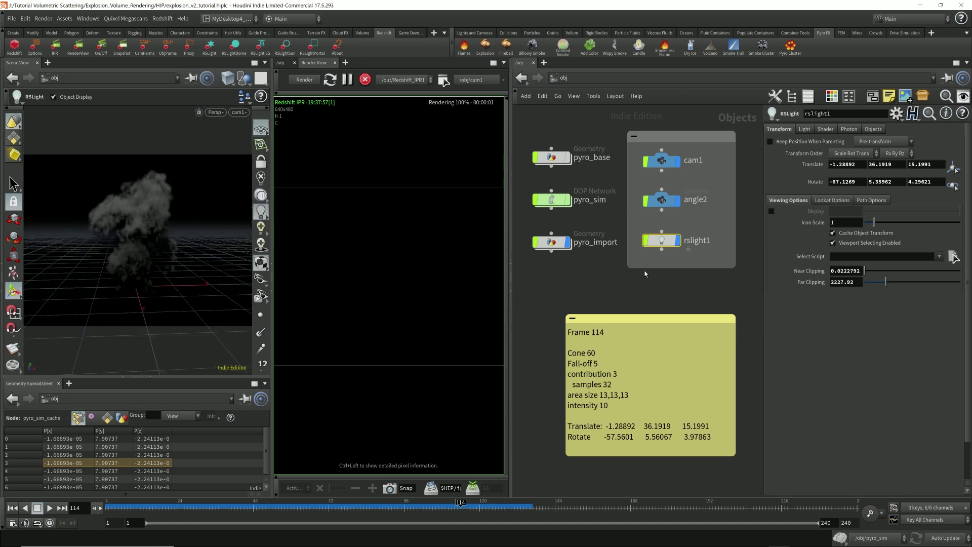
left_click_drag(647, 257, 700, 228)
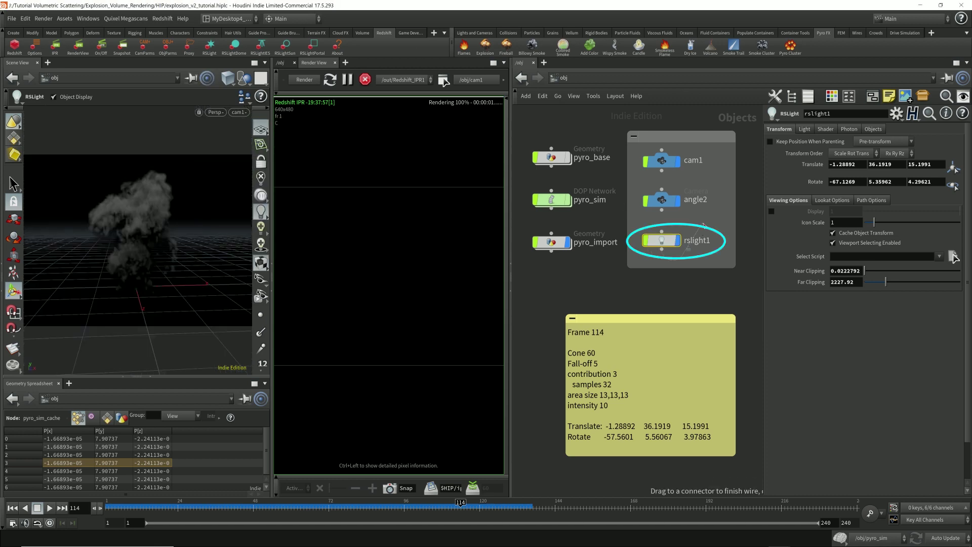
left_click(805, 129)
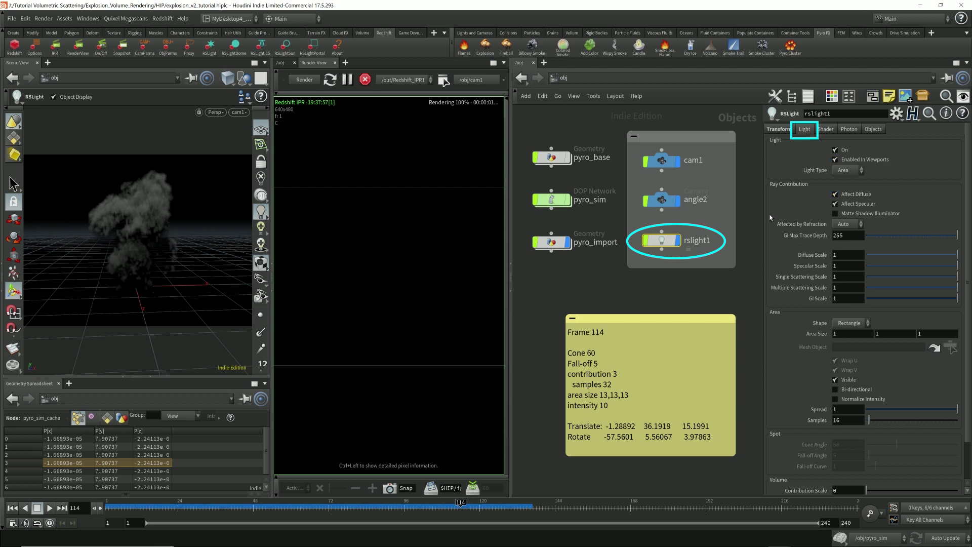
- Try rslight1 as a spot light, widen the panel, then restore it to an area light
left_click(848, 171)
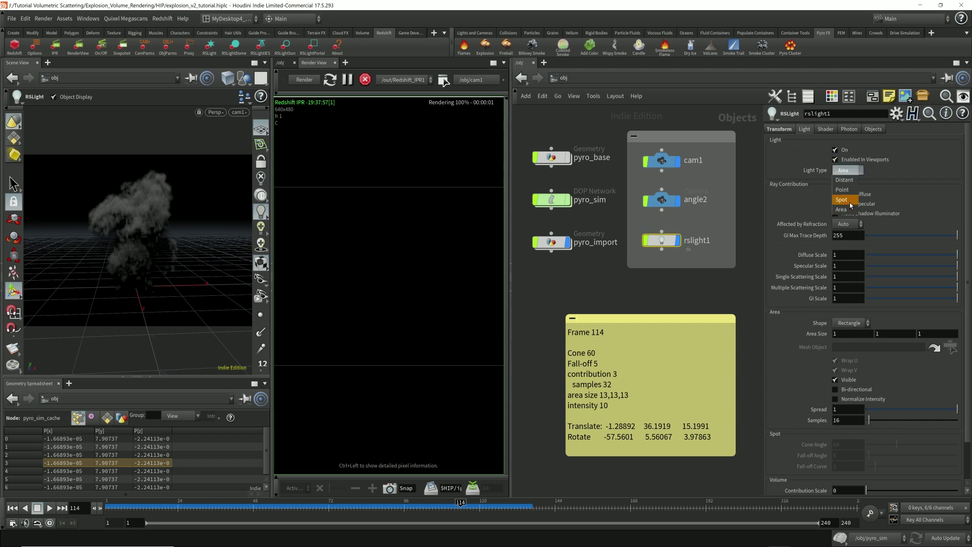
left_click(850, 202)
left_click_drag(764, 281, 730, 281)
left_click(815, 170)
left_click(809, 209)
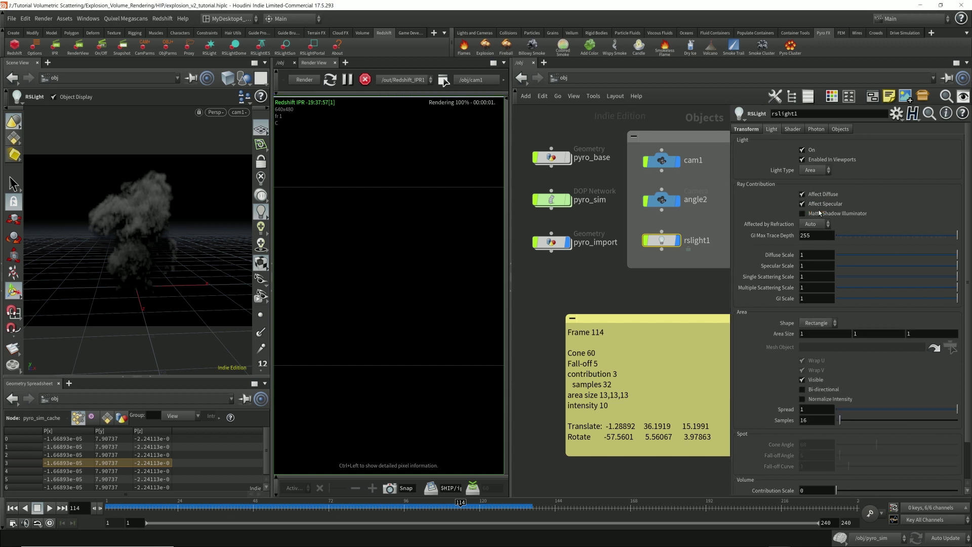
- Set rslight1's volume Contribution Scale to 0.8, then 3, and finally 30
scroll(768, 405, "down", 2)
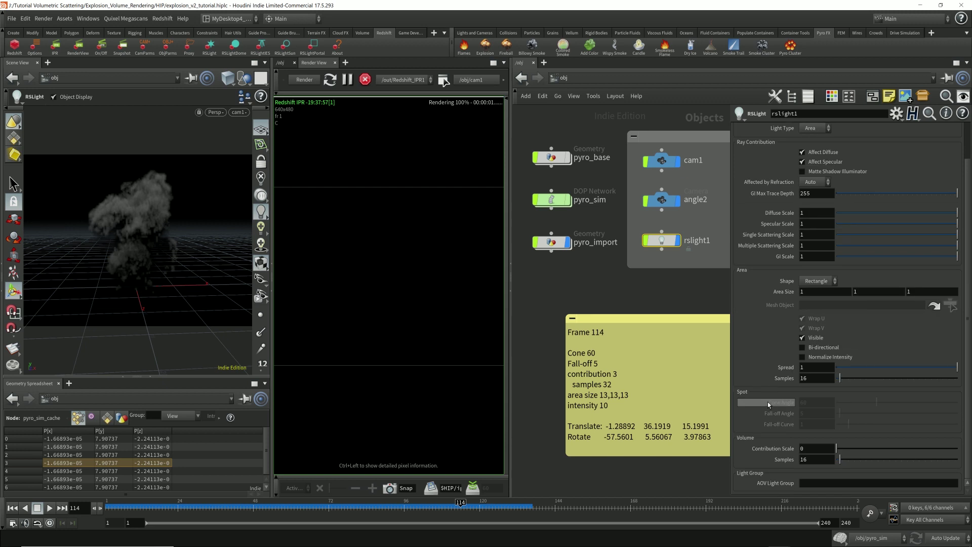
left_click(816, 450)
type(".8")
key("Return")
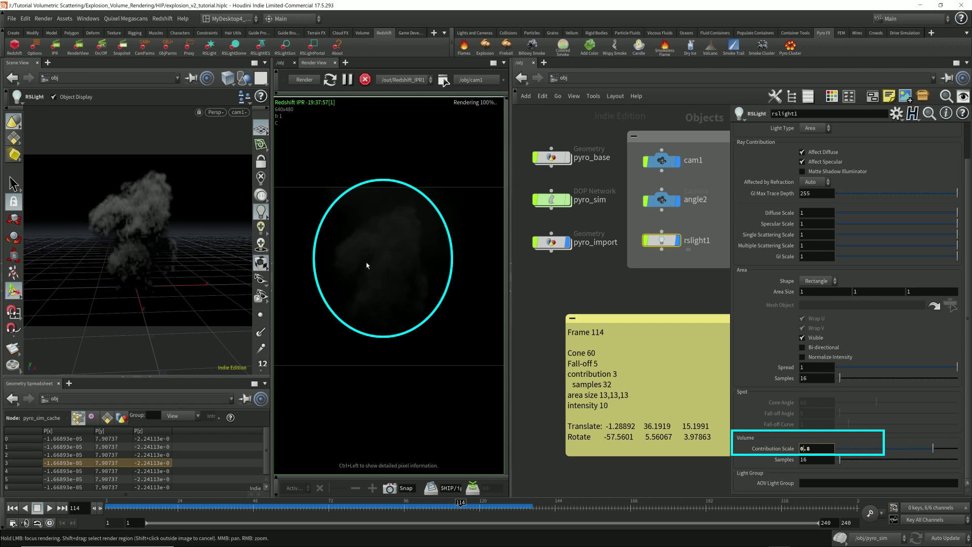
double_click(818, 448)
type("3")
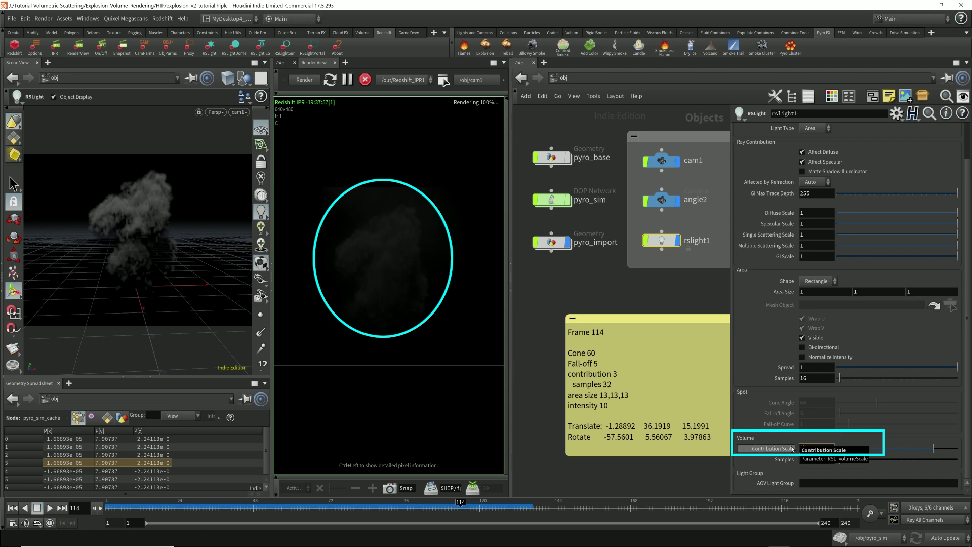
key("Return")
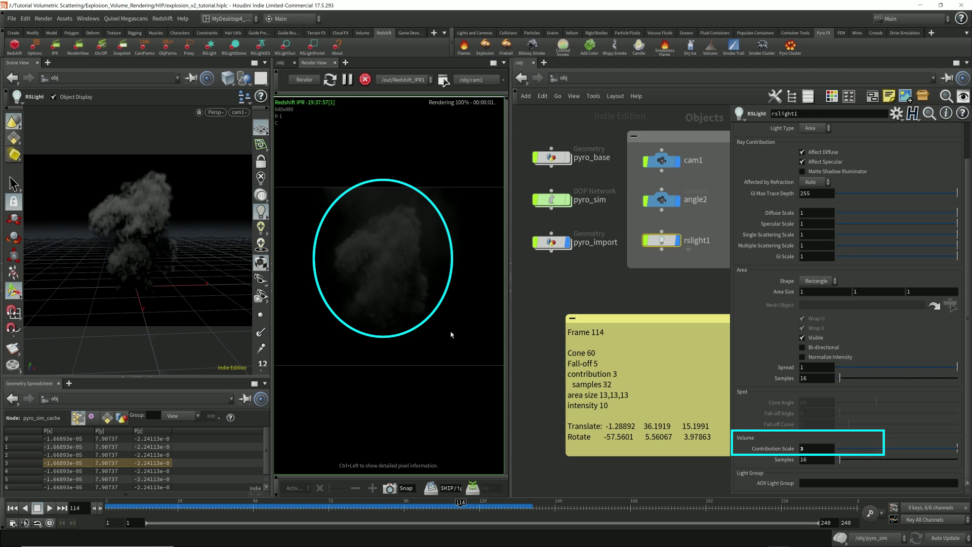
left_click(815, 449)
type("0")
key("Return")
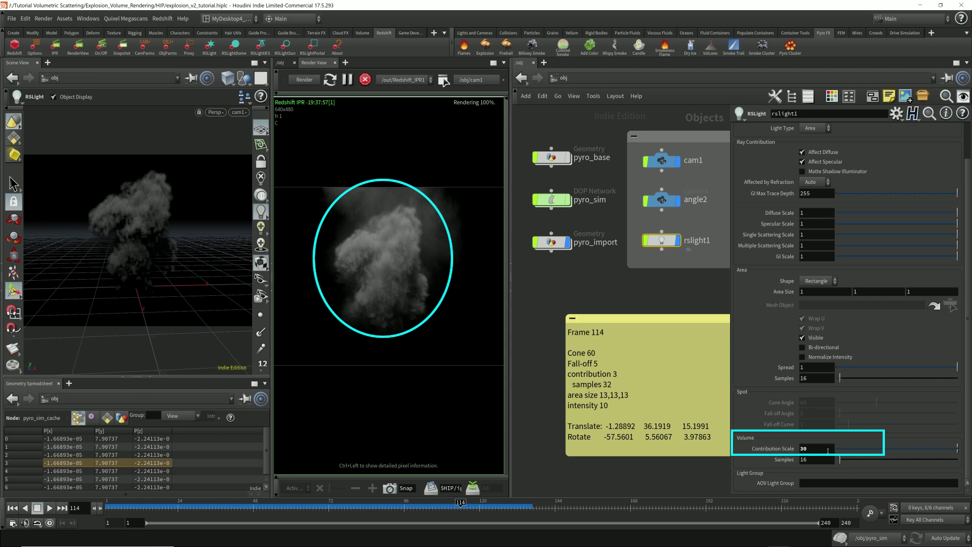
double_click(810, 448)
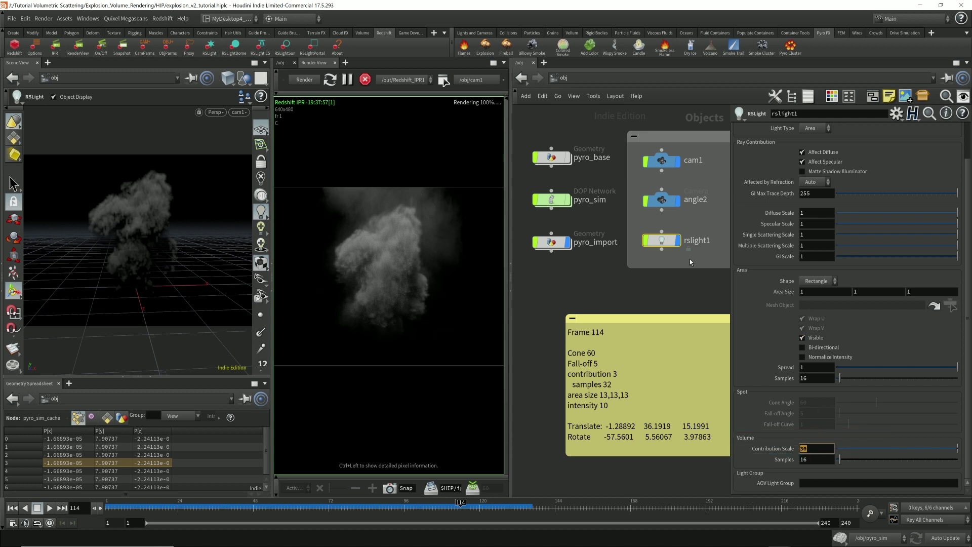
key("Return")
- Add an RS Volume shader, rs_volume1, in the /shop network
left_click(571, 78)
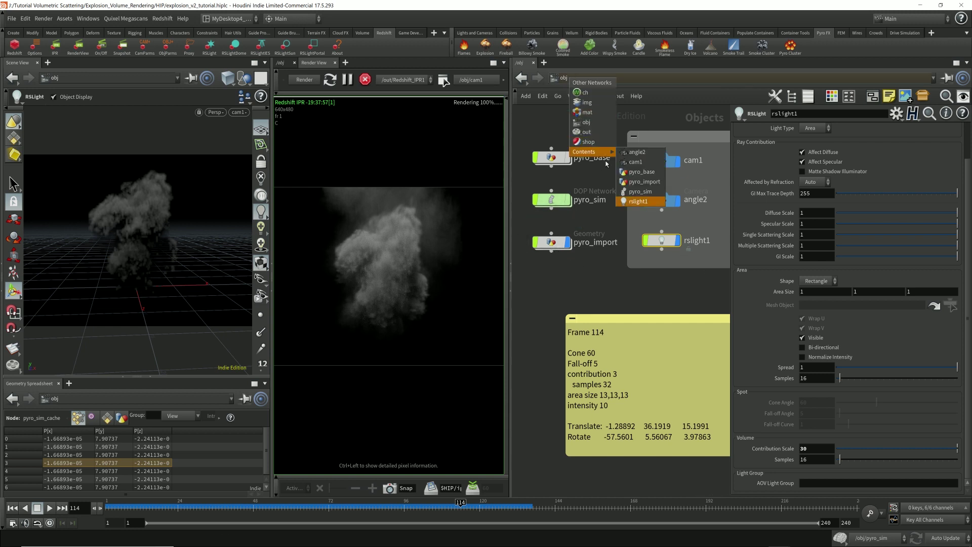
left_click(588, 143)
key("Tab")
type("rs")
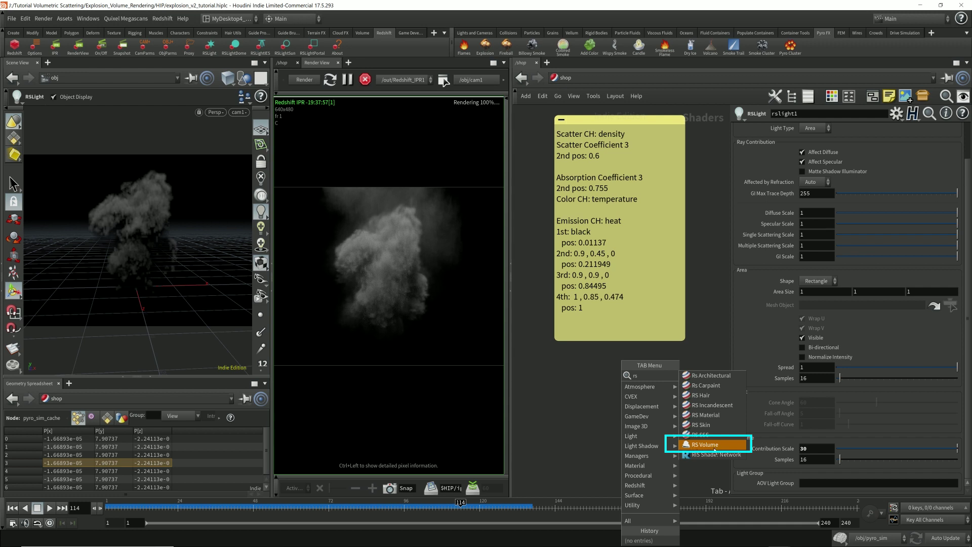
left_click(704, 446)
left_click(587, 383)
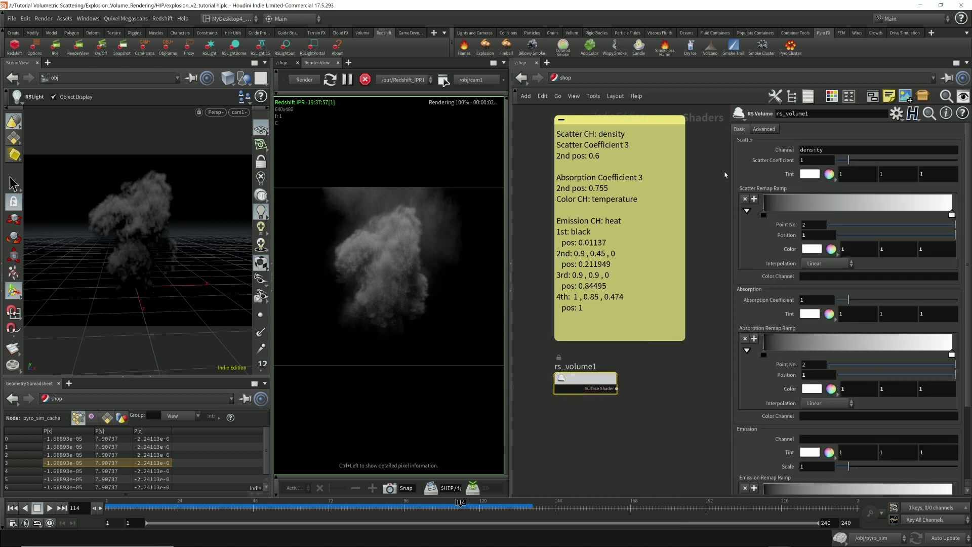
- Return to /obj and select the pyro_import geometry object
left_click(566, 80)
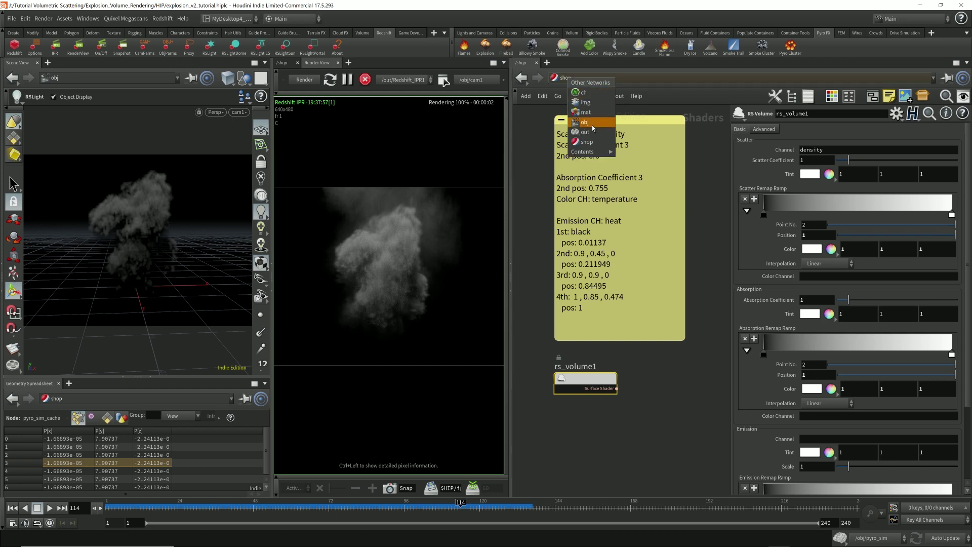
left_click(577, 122)
left_click(553, 242)
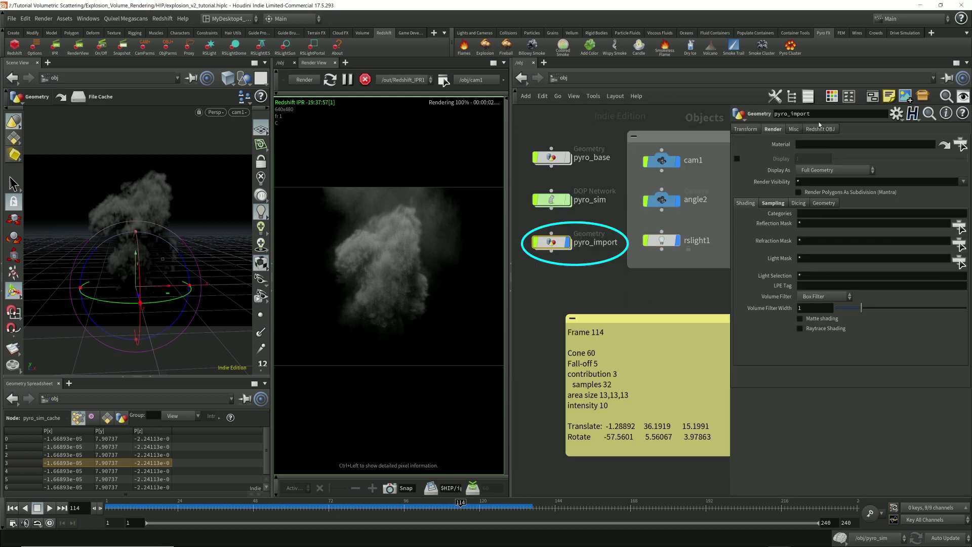
- Assign /shop/rs_volume1 as pyro_import's material through the material chooser
left_click(944, 145)
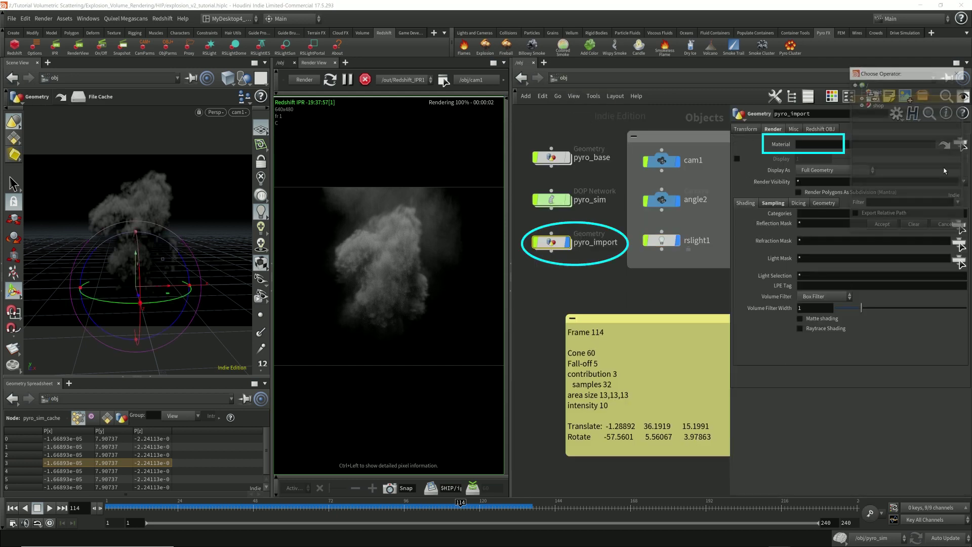
left_click(862, 105)
left_click(890, 112)
left_click(881, 226)
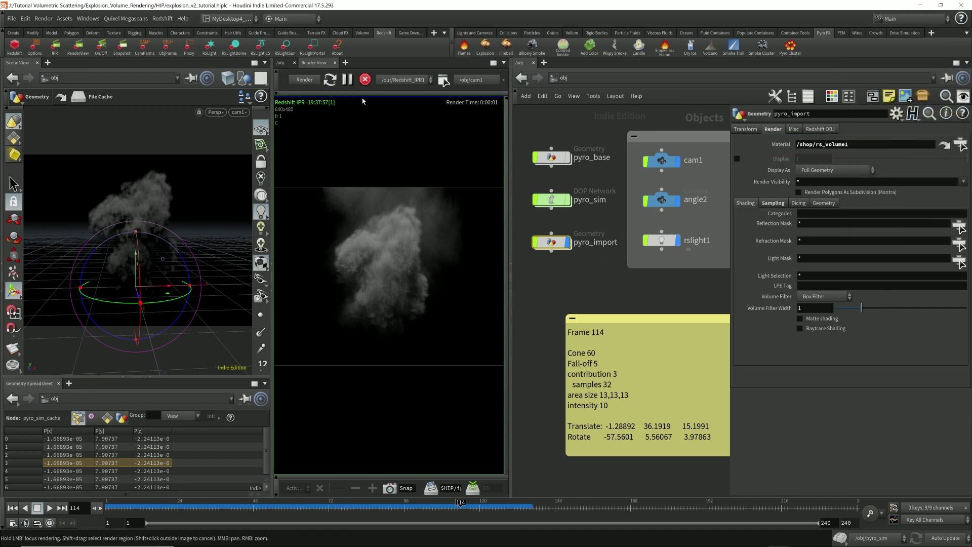
- Inside pyro_import, open a pinned, widened info window for pyro_sim_cache showing its seven volumes
double_click(557, 248)
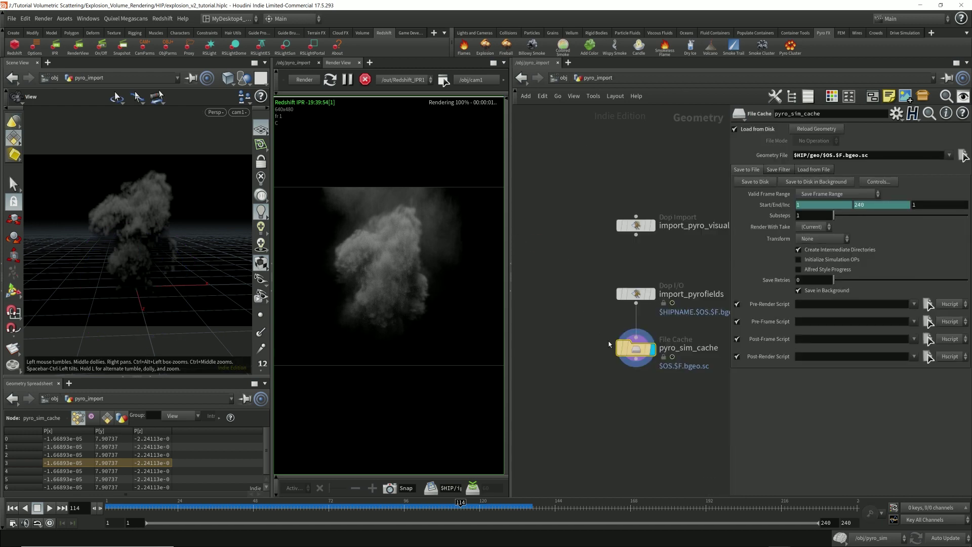
mouse_move(609, 352)
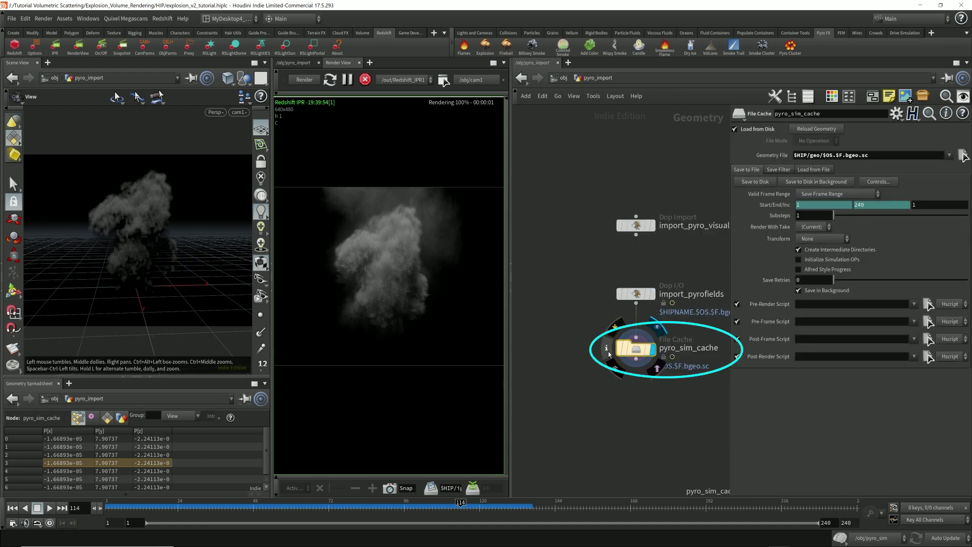
left_click(607, 350)
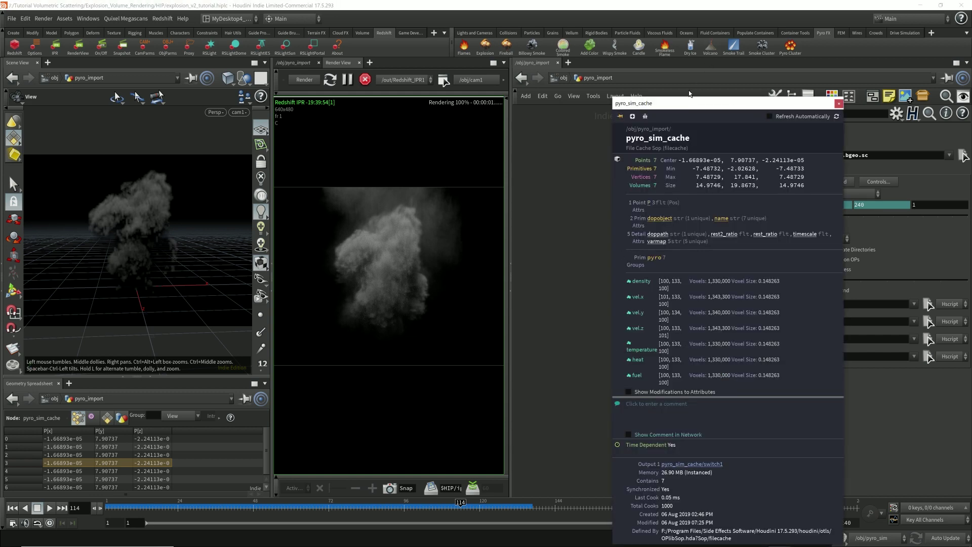
mouse_move(689, 99)
left_mouse_down()
mouse_move(669, 66)
mouse_move(585, 64)
left_mouse_up()
left_click(528, 70)
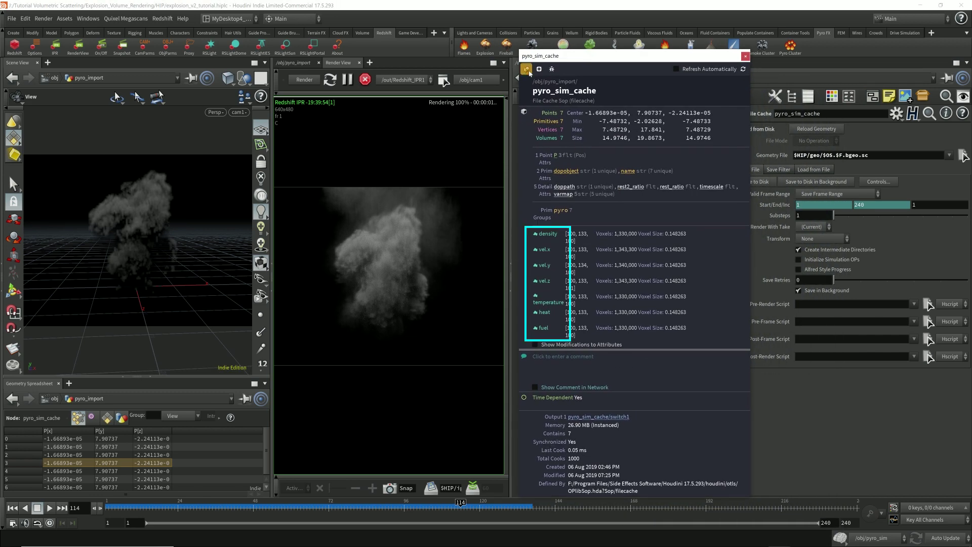
left_click_drag(750, 267, 799, 269)
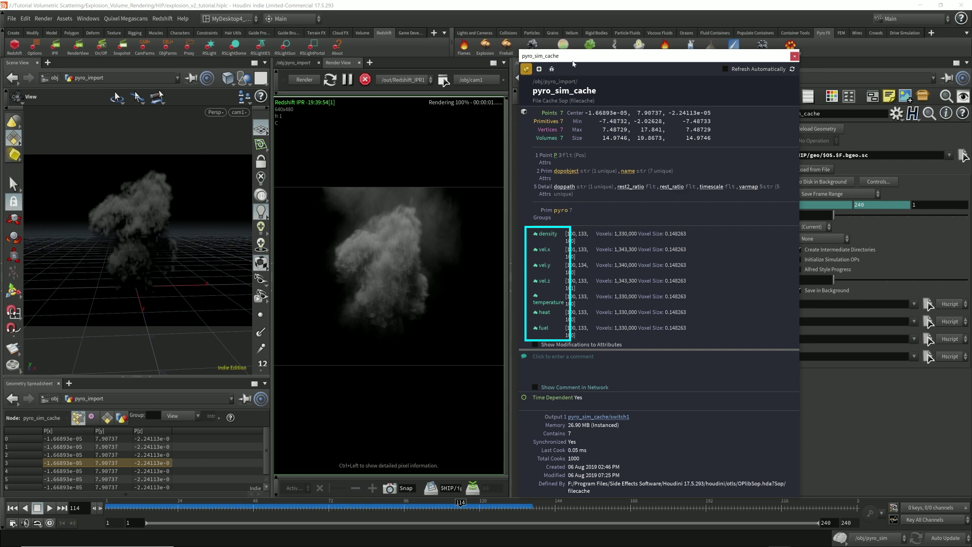
left_click_drag(573, 63, 63, 266)
- Narrow the info window and switch the network view to /shop
left_click_drag(282, 374, 213, 374)
left_click(562, 77)
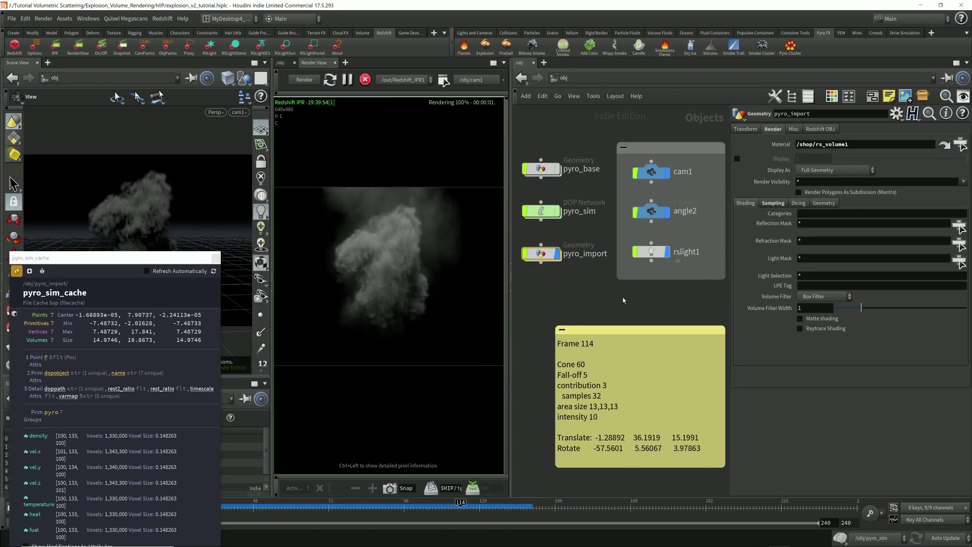
left_click(563, 77)
left_click(602, 141)
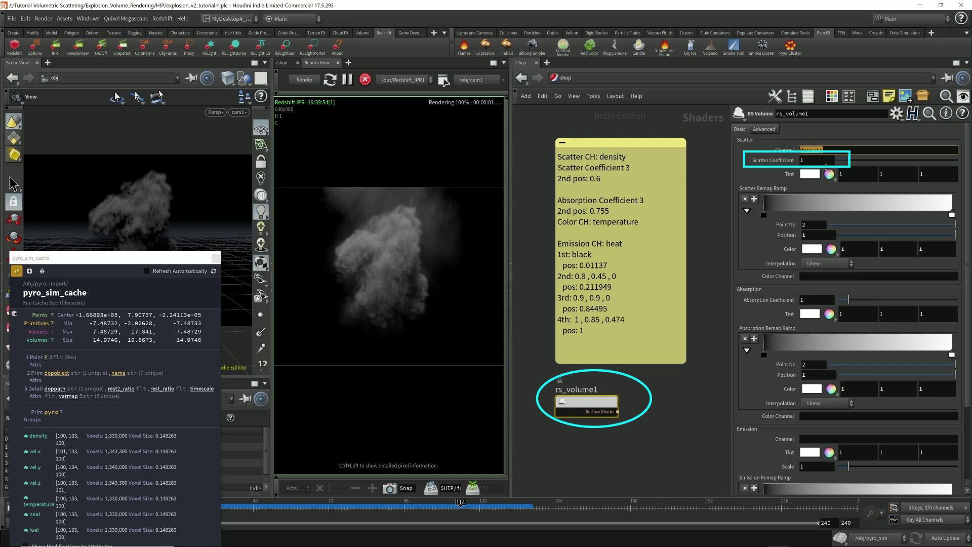
- Set rs_volume1's Scatter Coefficient to 3, keeping density as the scatter channel
left_click(821, 162)
type(".4")
key("Return")
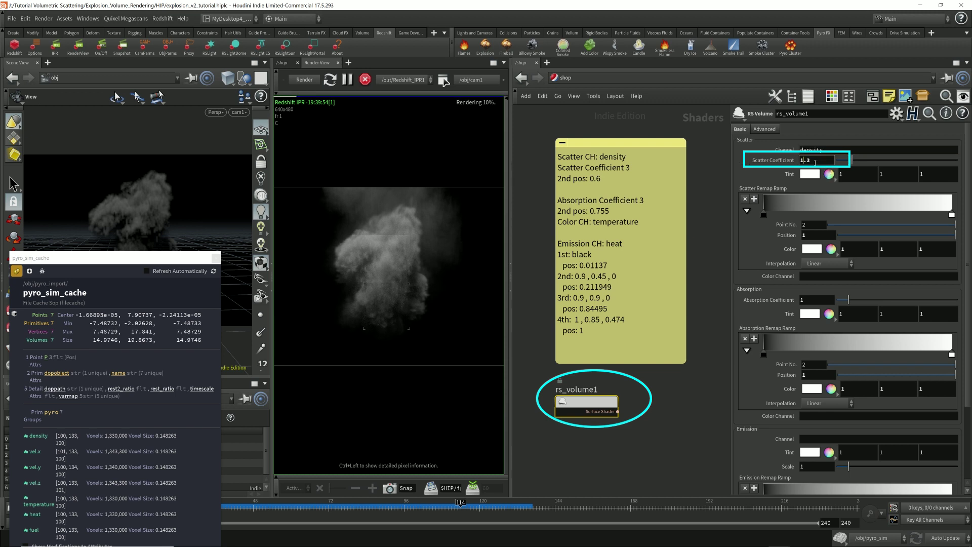
key("BackSpace")
type("5")
key("Return")
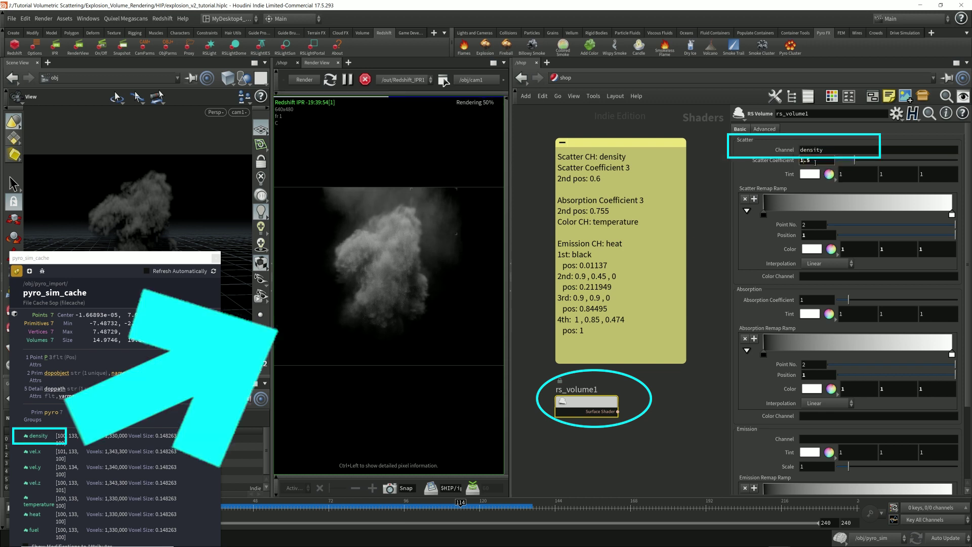
type("3")
key("Return")
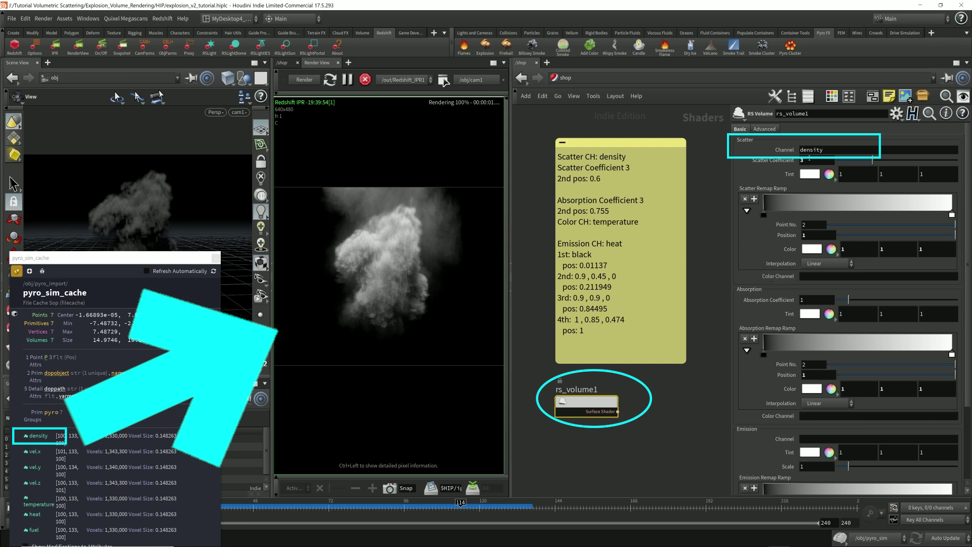
key("Return")
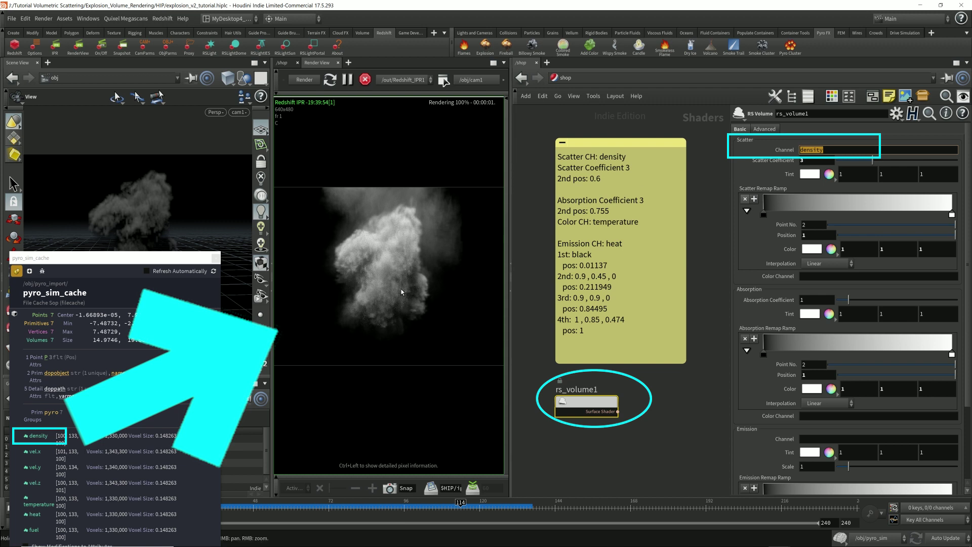
- Scroll down to rs_volume1's Emission section and edit its channel field
scroll(761, 314, "down", 3)
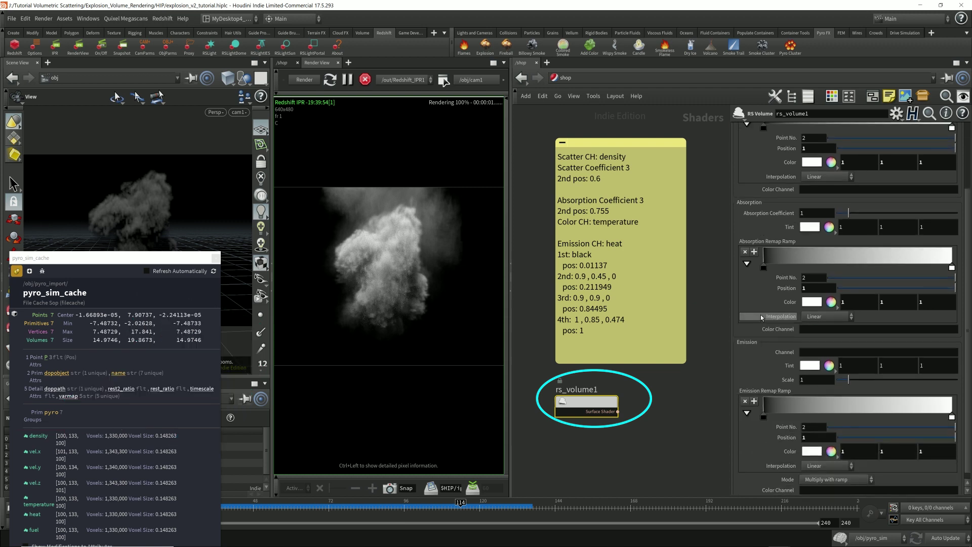
scroll(761, 315, "down", 1)
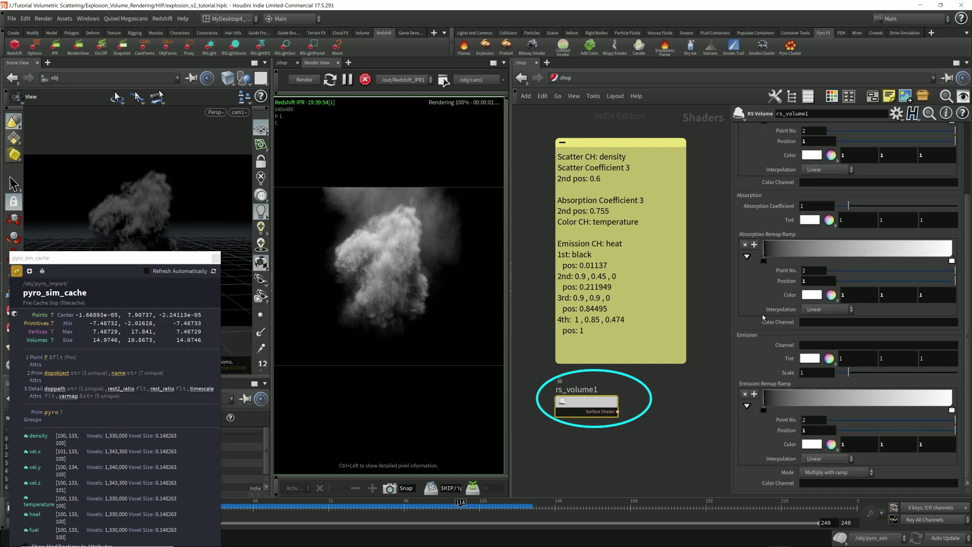
left_click(810, 347)
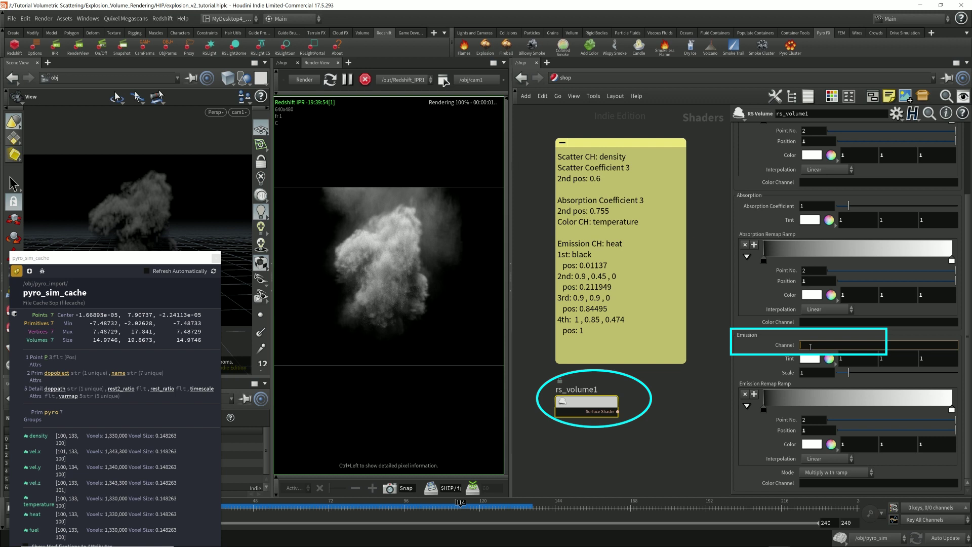
- Set the emission channel to heat and add a key on the Emission Remap Ramp
type("heat")
left_click_drag(830, 347, 786, 344)
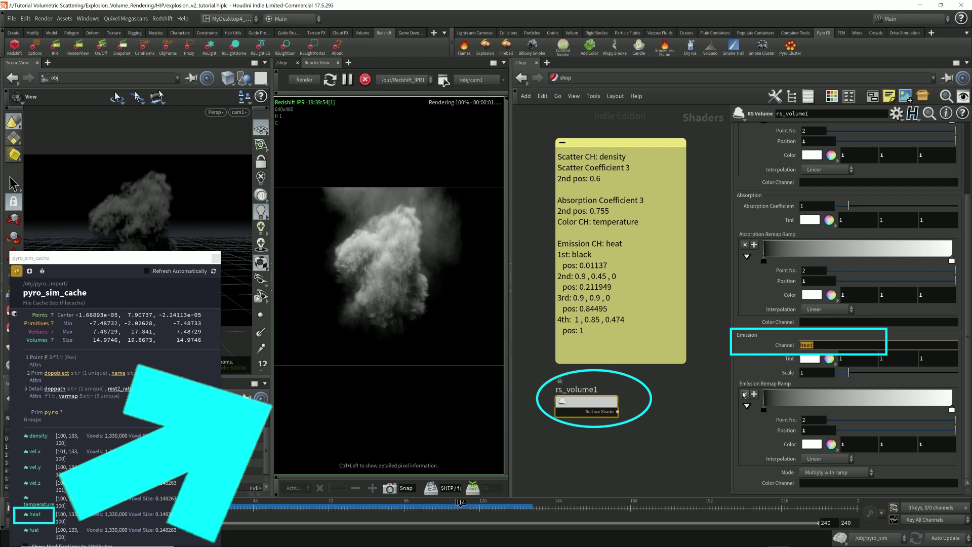
left_click(678, 392)
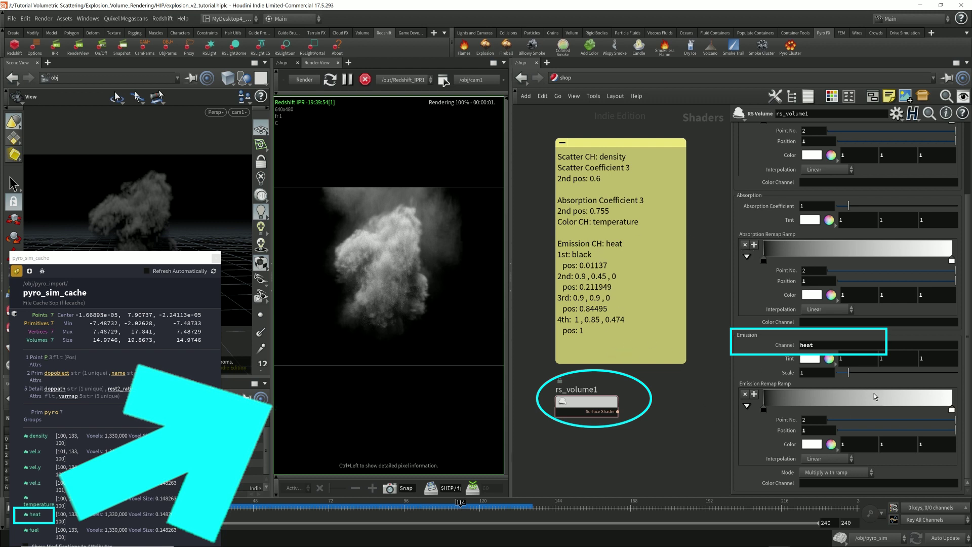
left_click(805, 399)
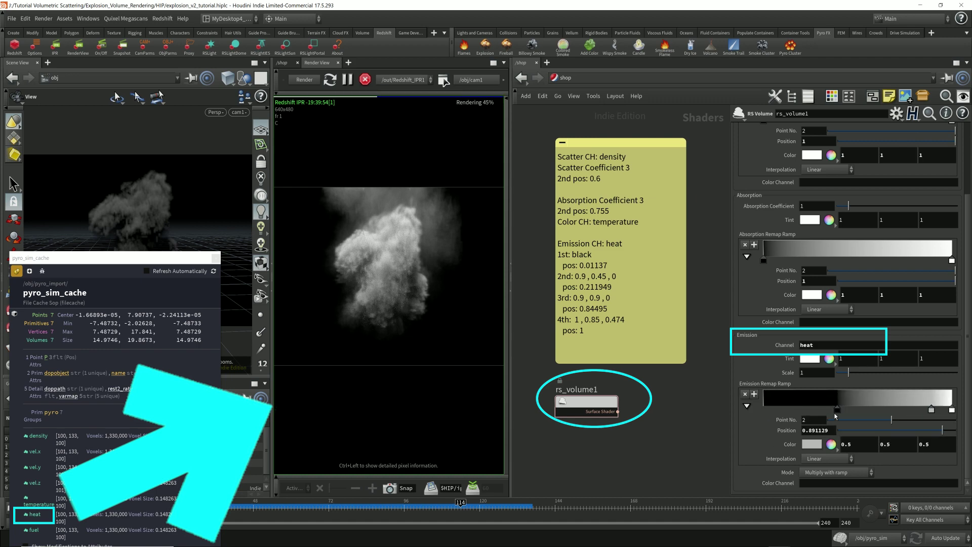
- Colour the emission ramp key yellow (0.9, 0.9, 0) and refresh the Redshift render
left_click(812, 444)
left_click(805, 384)
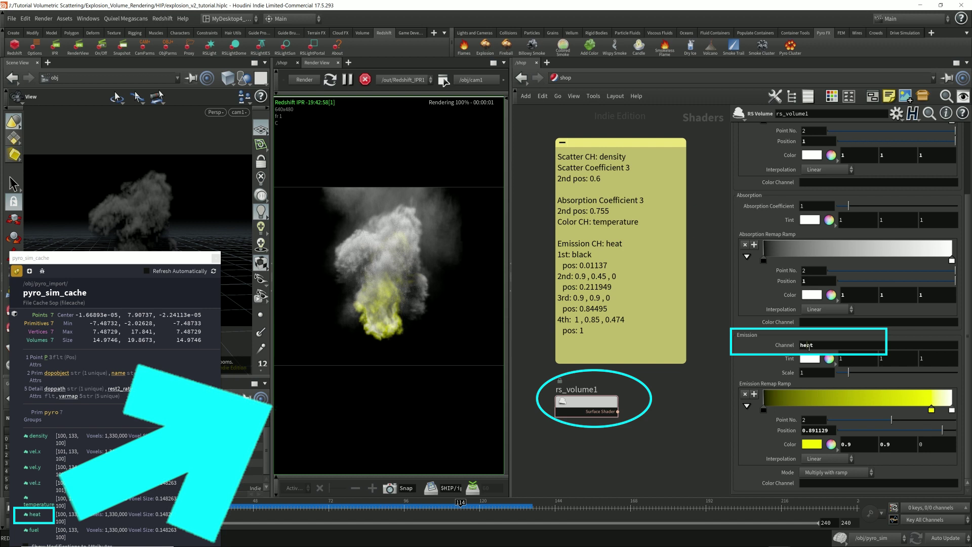
double_click(812, 345)
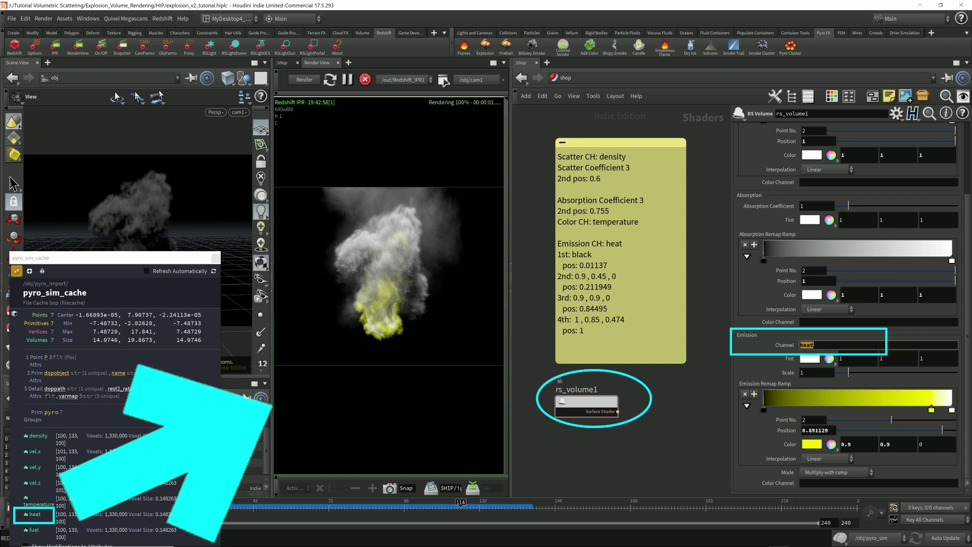
left_click(304, 81)
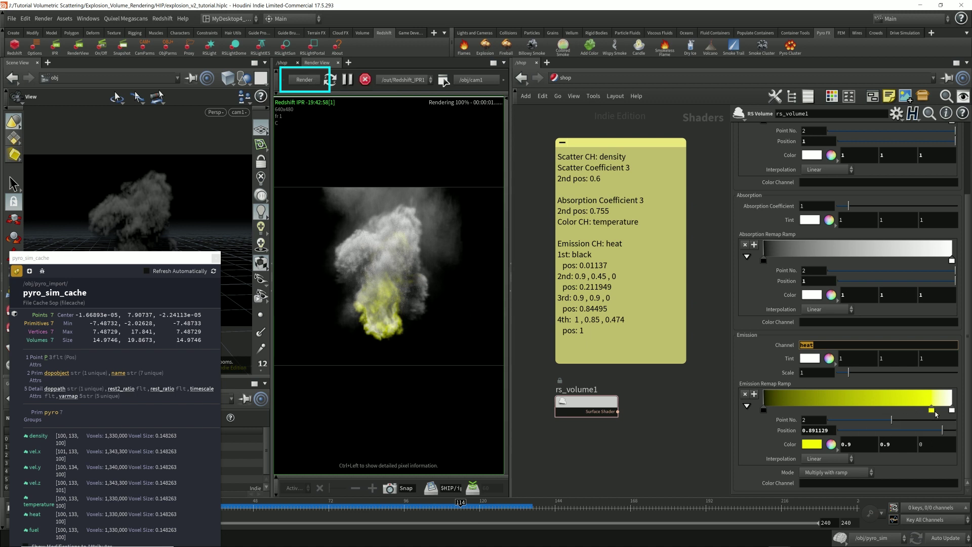
- Slide the yellow key to about 0.946 and add an olive key near 0.74
left_click_drag(932, 411, 937, 411)
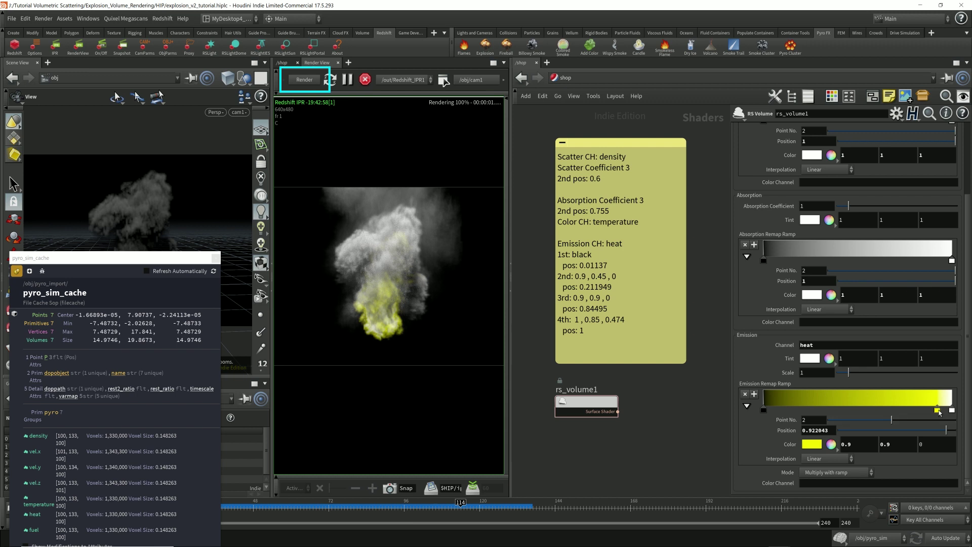
left_click_drag(937, 410, 943, 411)
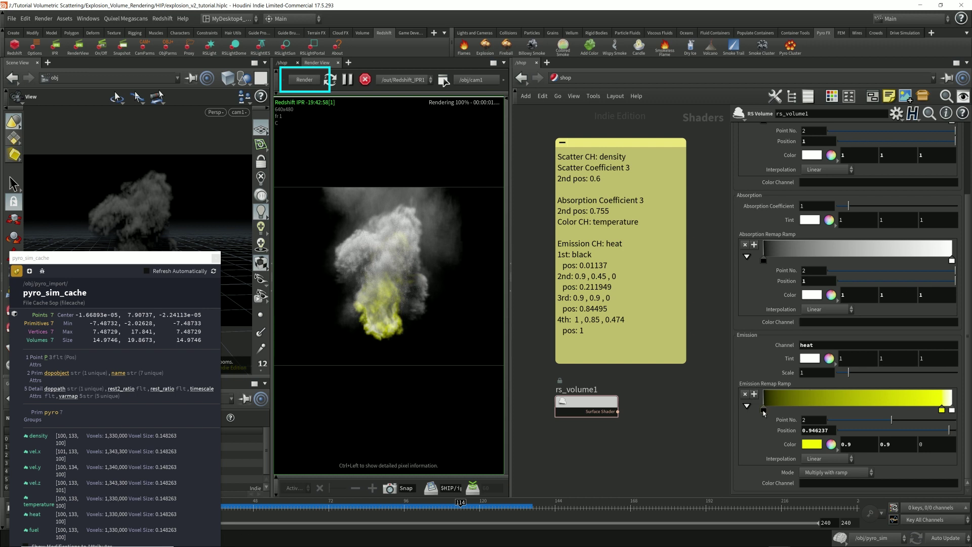
left_click(903, 400)
left_click(764, 409)
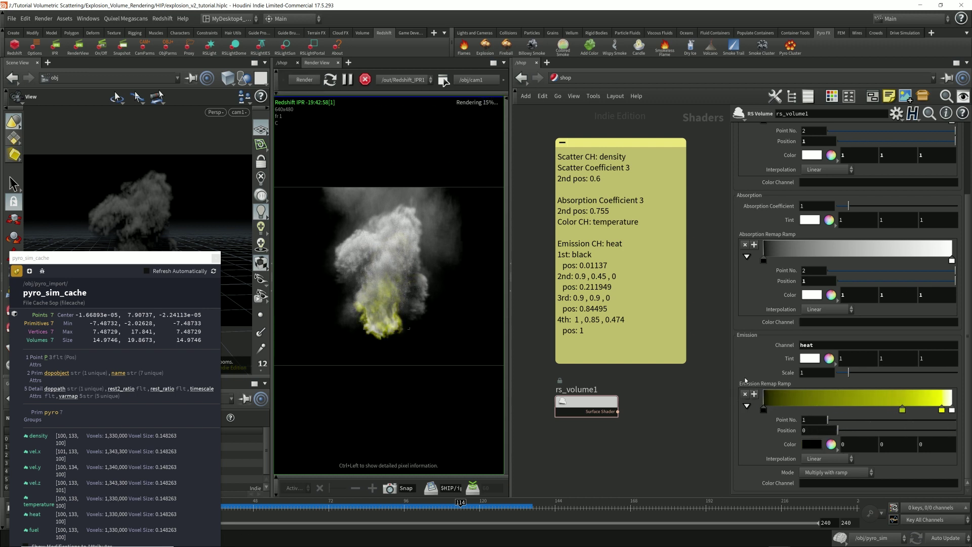
- Make the middle ramp key at 0.736559 orange (0.9, 0.45, 0), confirming heat as the emission channel
left_click(903, 409)
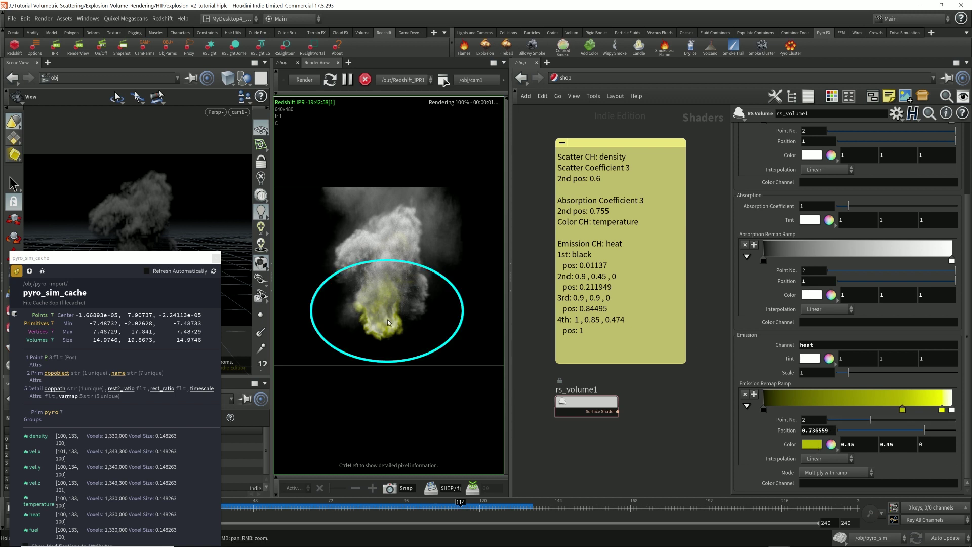
double_click(903, 410)
left_click(791, 399)
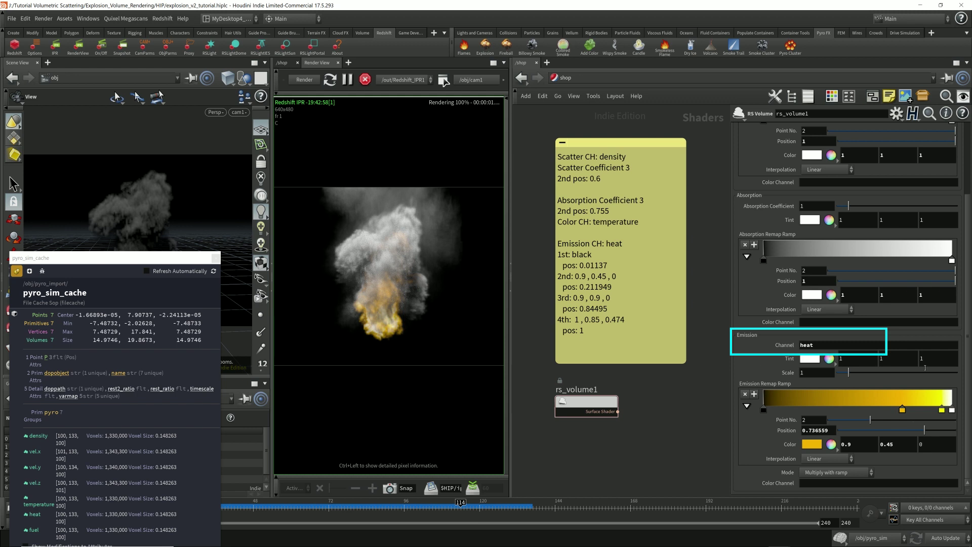
double_click(844, 348)
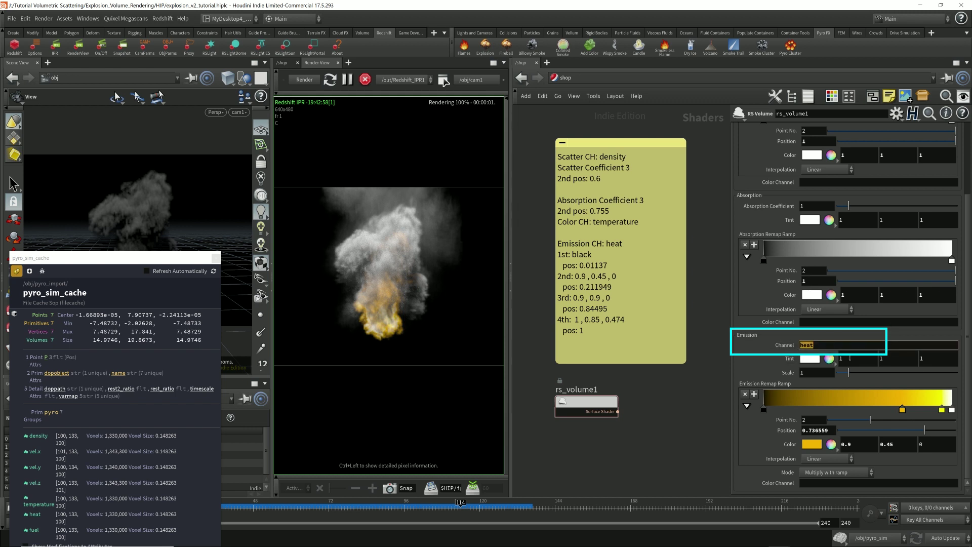
left_click(825, 345)
left_click(904, 411)
double_click(812, 430)
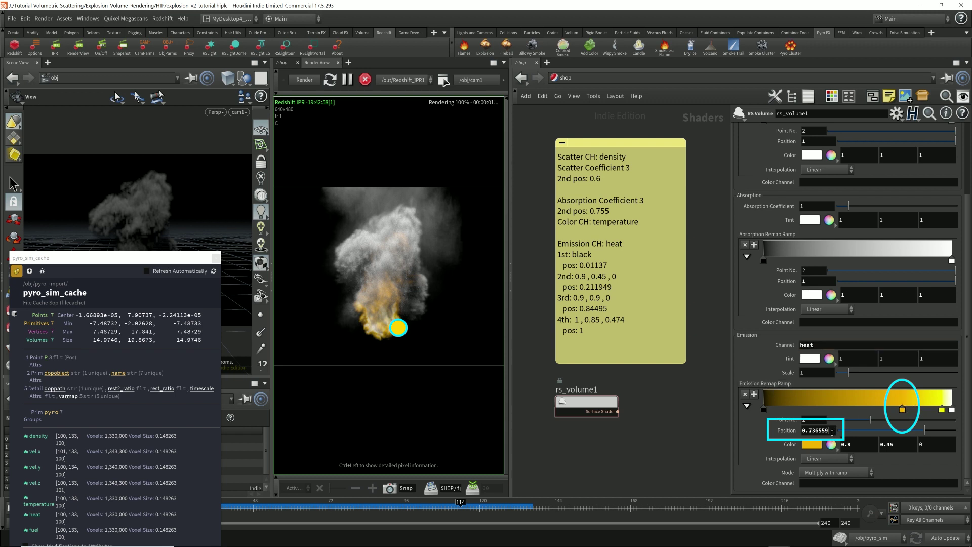
left_click(830, 429)
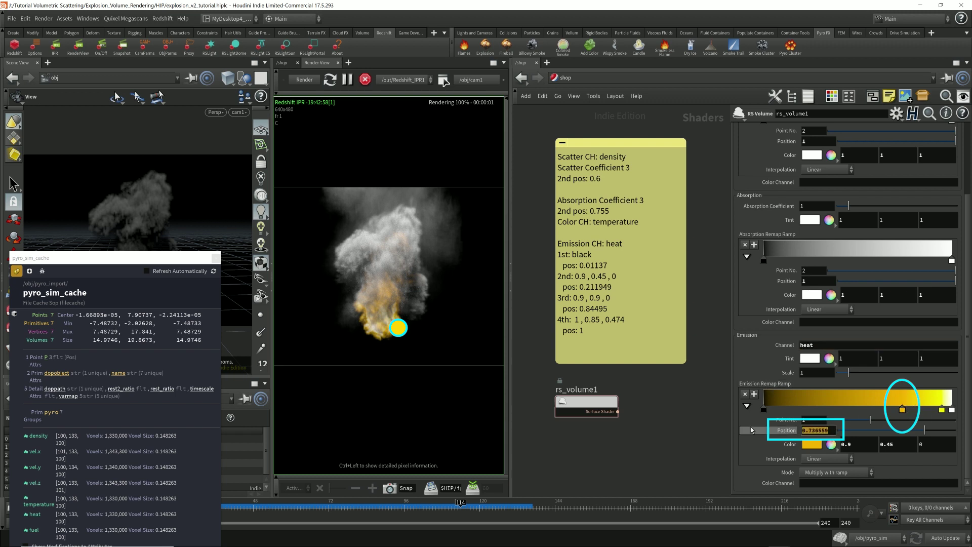
left_click(904, 410)
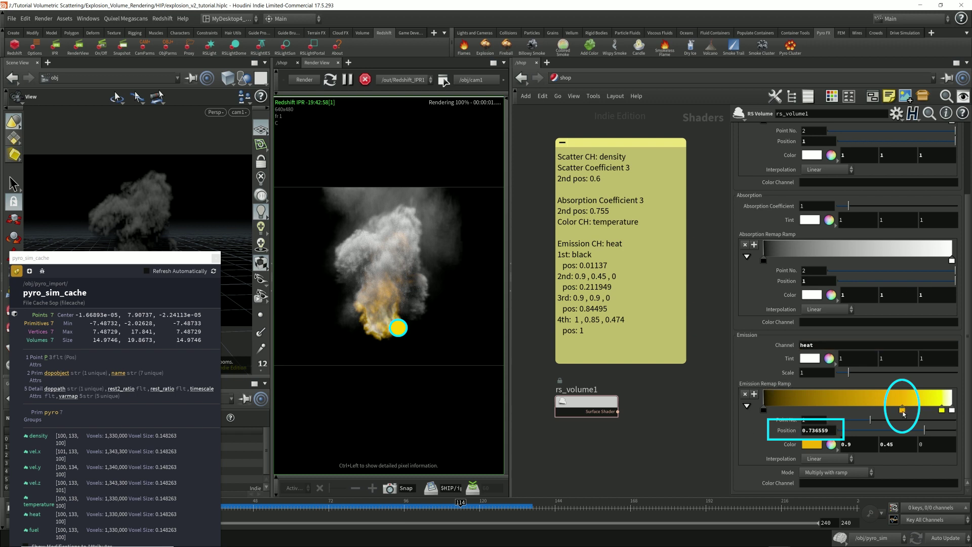
left_click(953, 410)
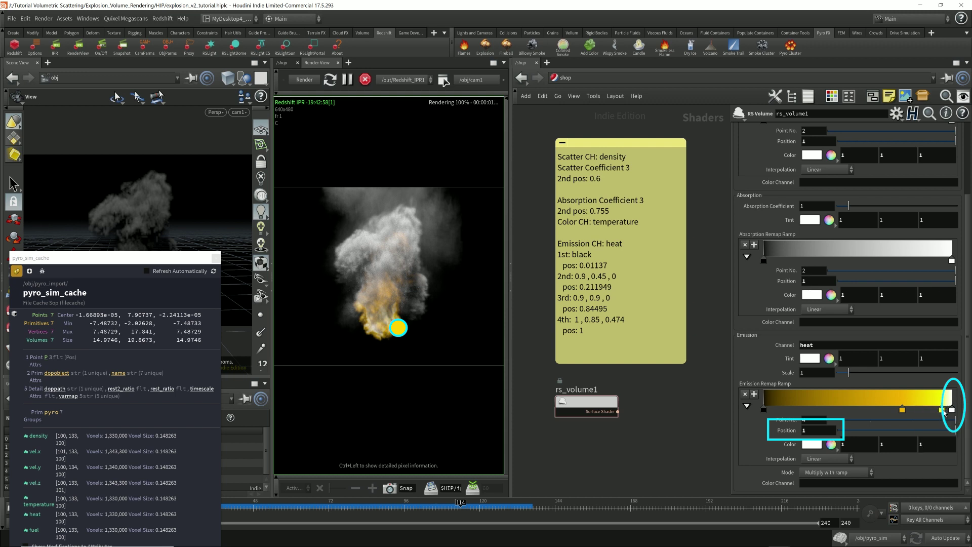
left_click(942, 410)
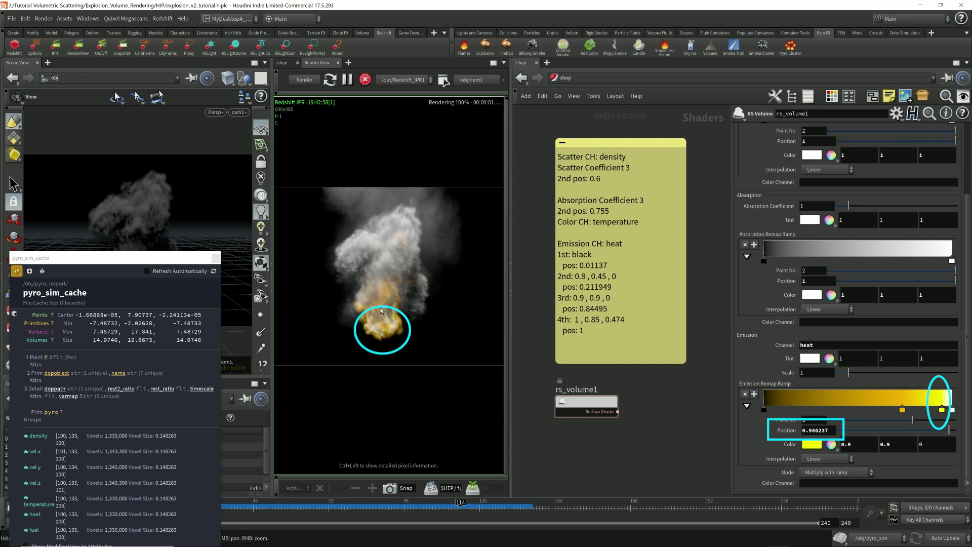
- Recolour the yellow emission ramp key green in the Color Editor
double_click(942, 409)
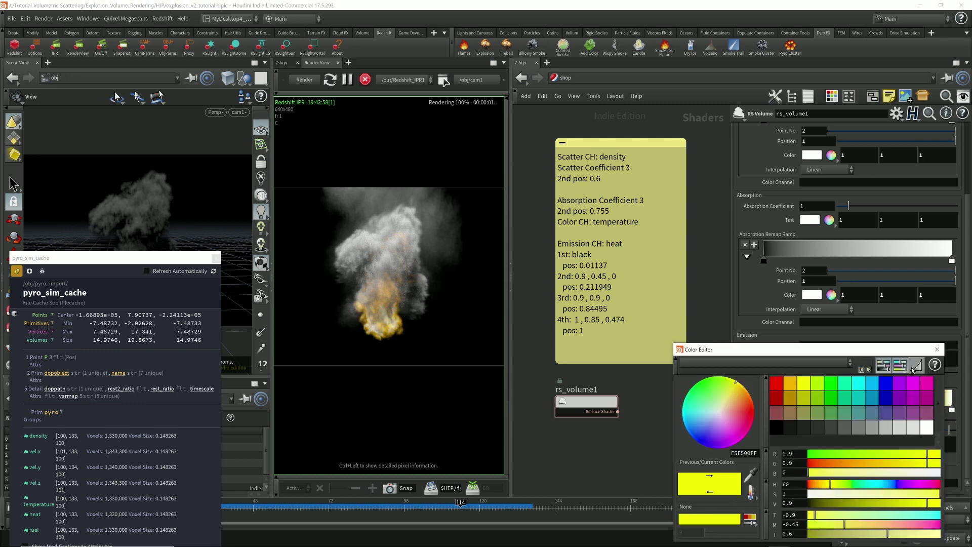
left_click(831, 383)
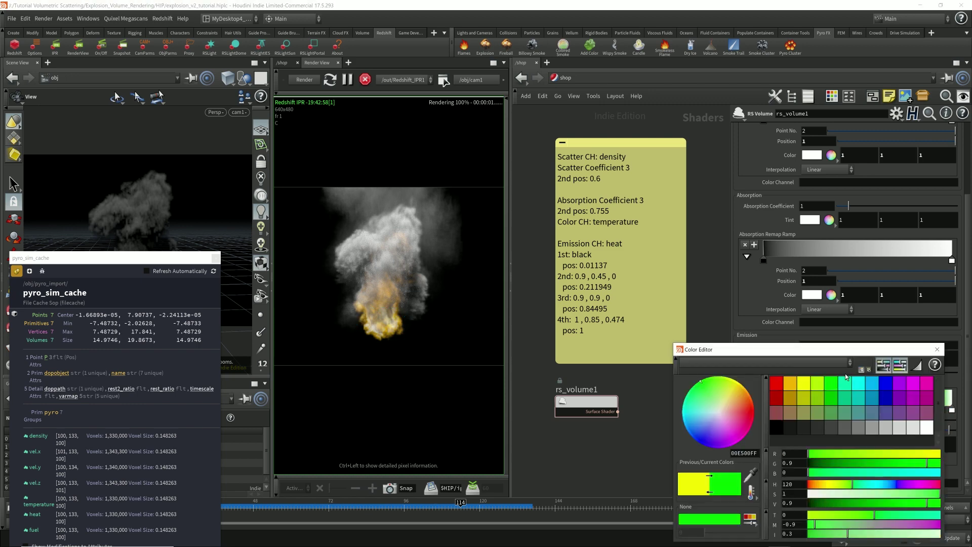
left_click(938, 349)
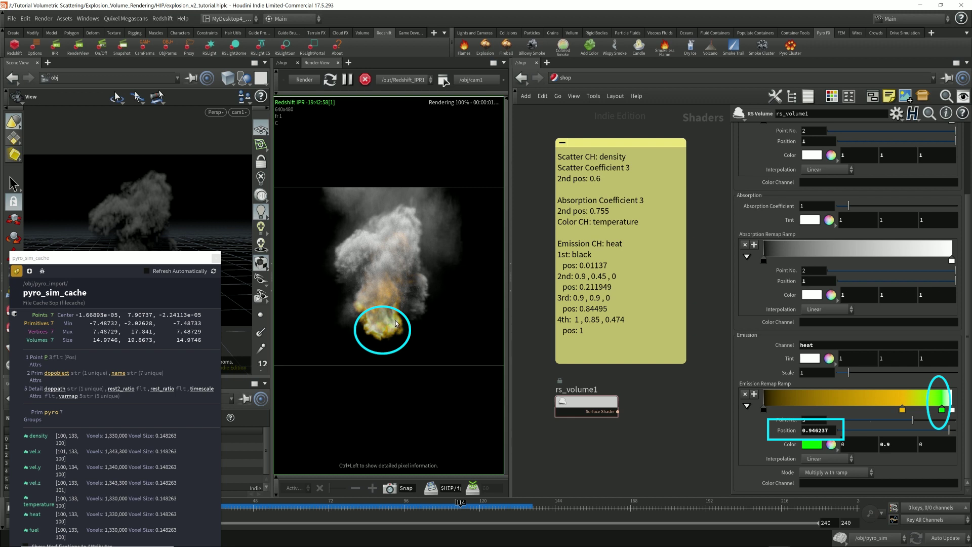
scroll(391, 324, "up", 1)
scroll(390, 324, "up", 2)
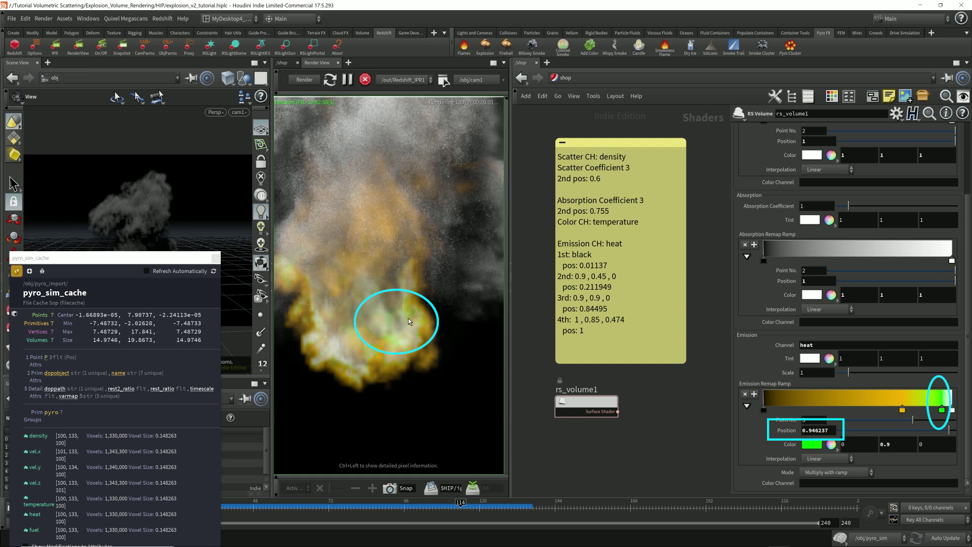
- Set the emission ramp's white end key to cyan (0, 0.9, 0.9)
left_click(952, 410)
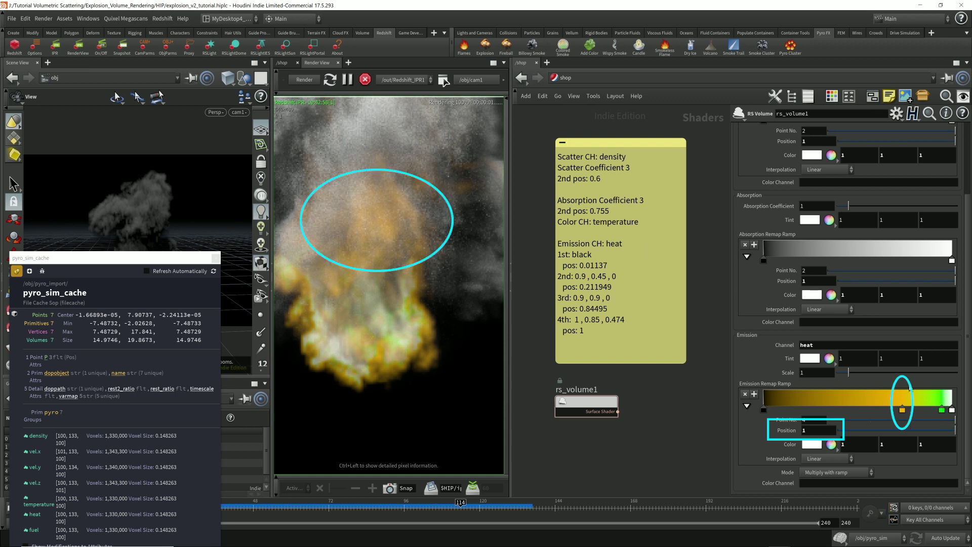
left_click(813, 446)
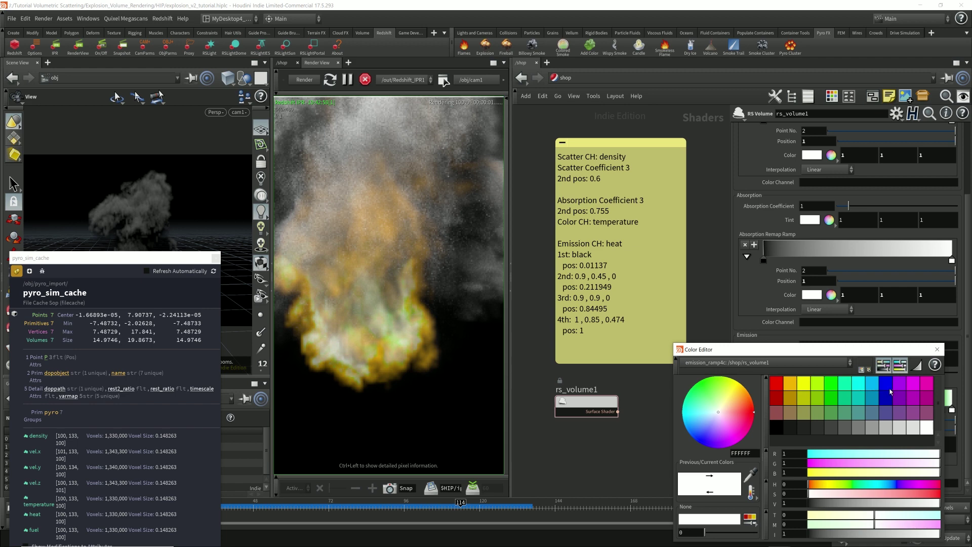
left_click(861, 384)
left_click(937, 349)
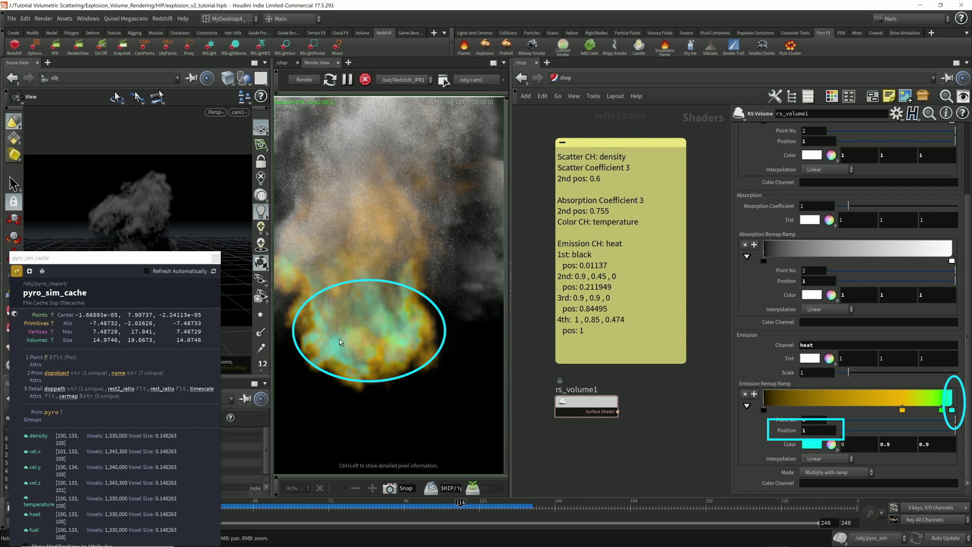
scroll(391, 320, "down", 3)
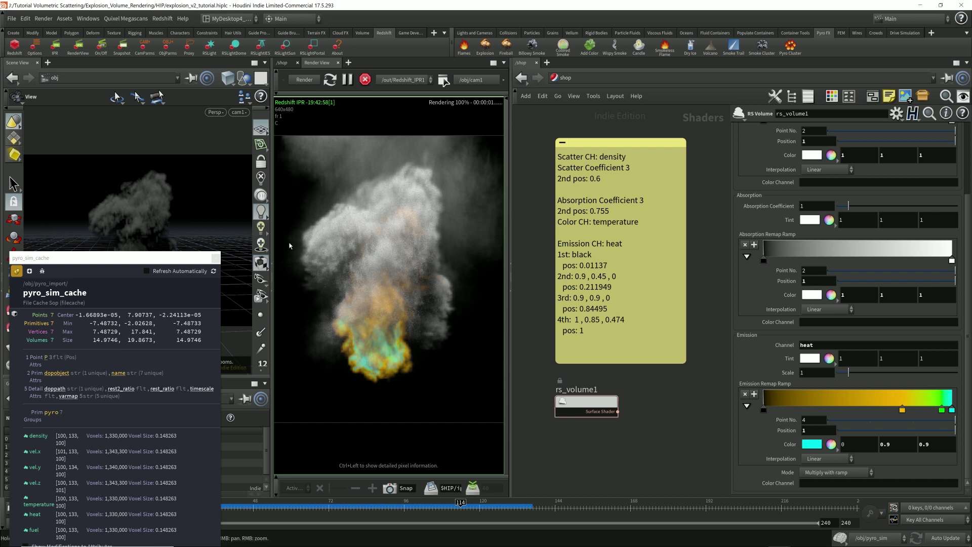
- Make the Scatter Remap Ramp's end key violet (0.45, 0, 0.9) in the Color Editor
scroll(802, 264, "up", 5)
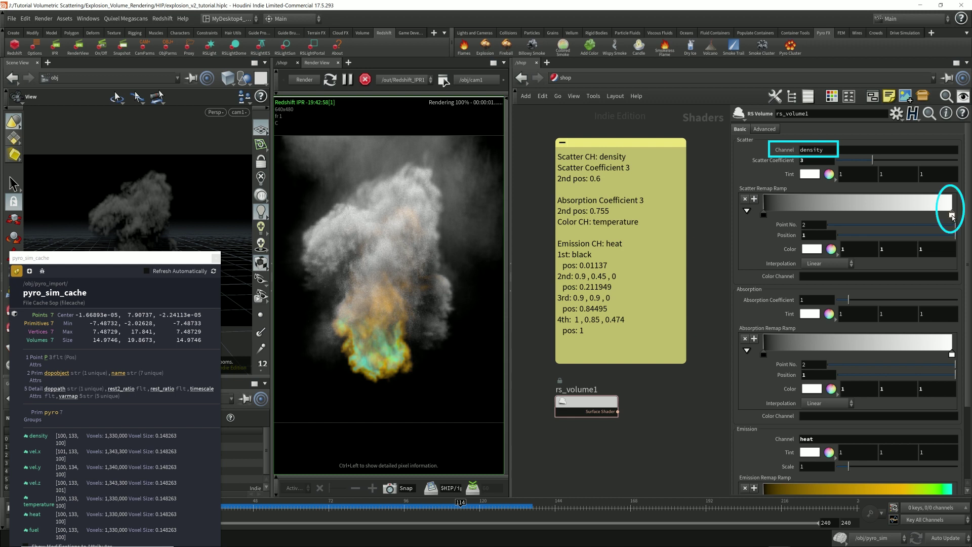
double_click(952, 216)
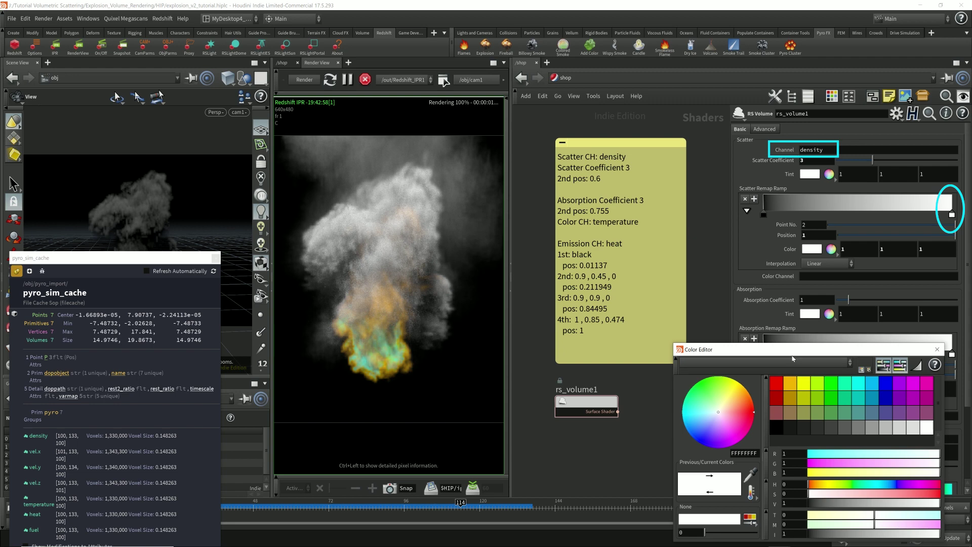
left_click_drag(793, 358, 731, 317)
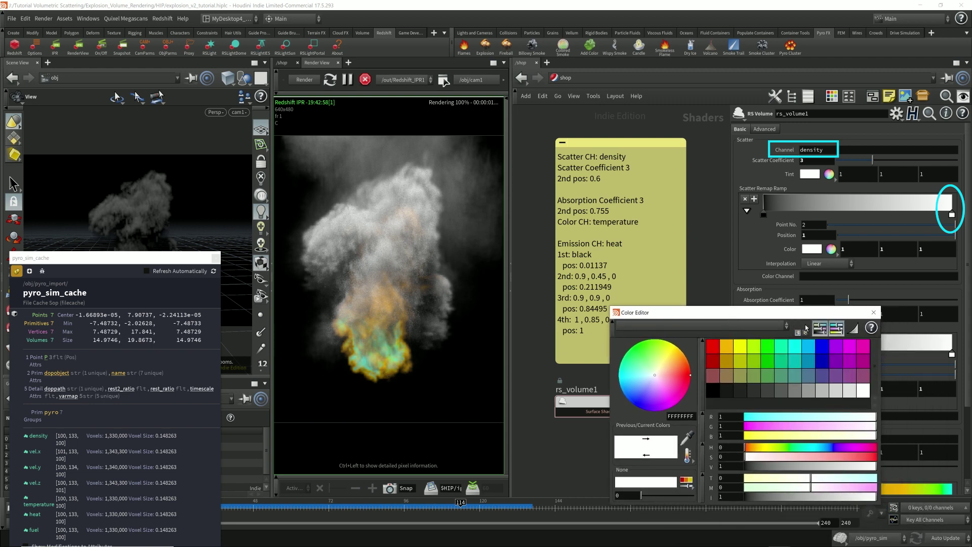
left_click_drag(808, 314, 652, 300)
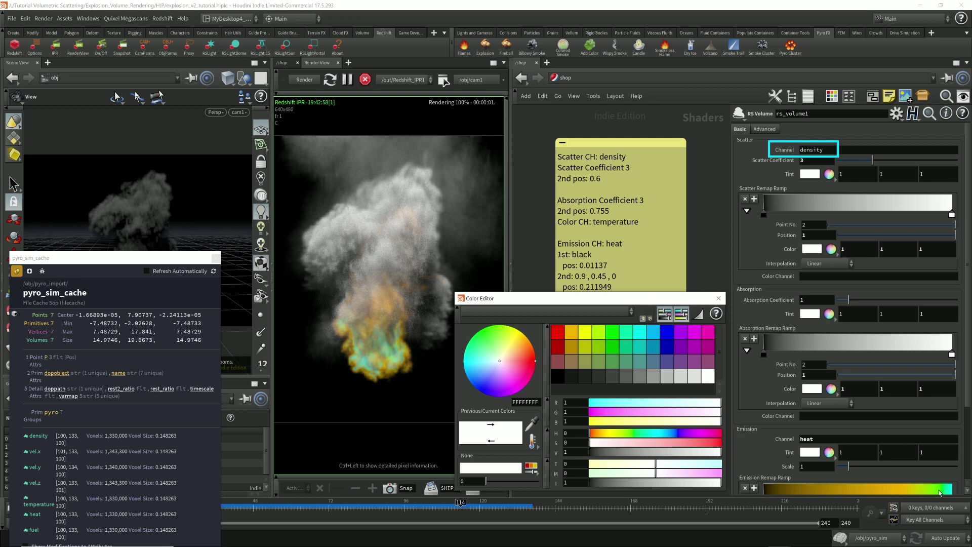
scroll(941, 493, "down", 2)
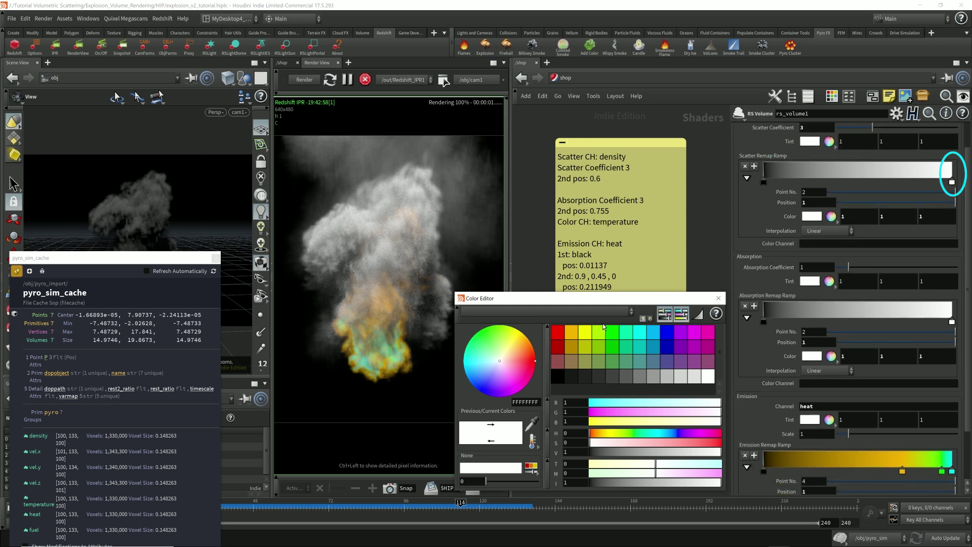
left_click(680, 333)
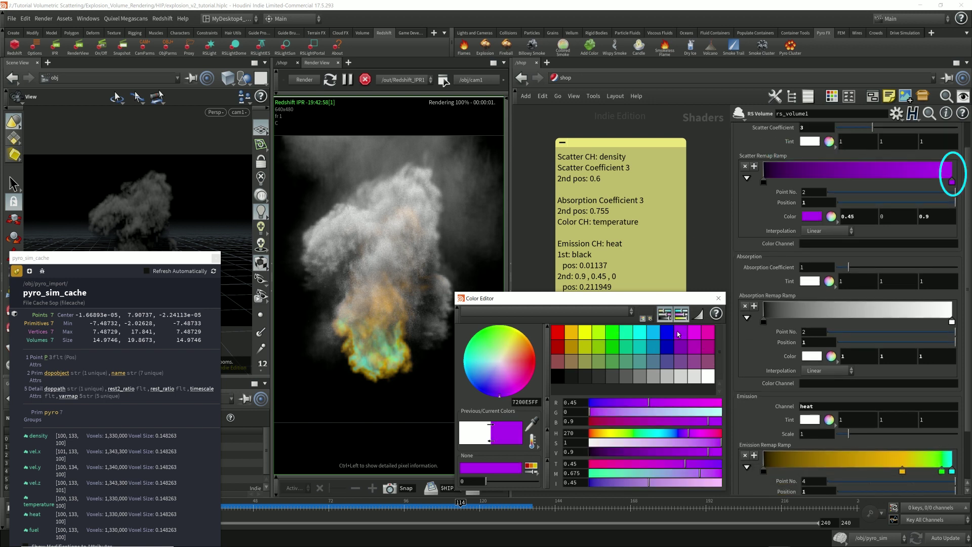
left_click(718, 298)
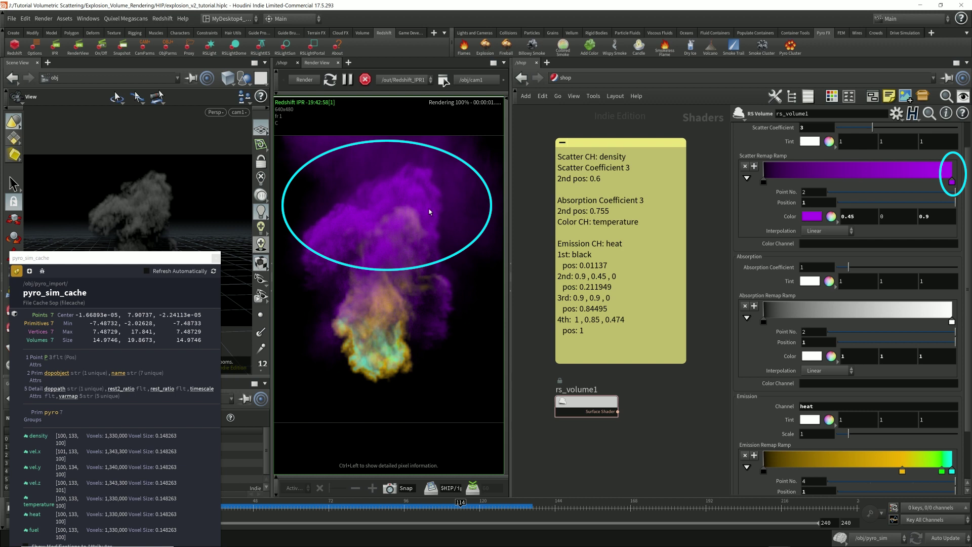
scroll(437, 266, "up", 2)
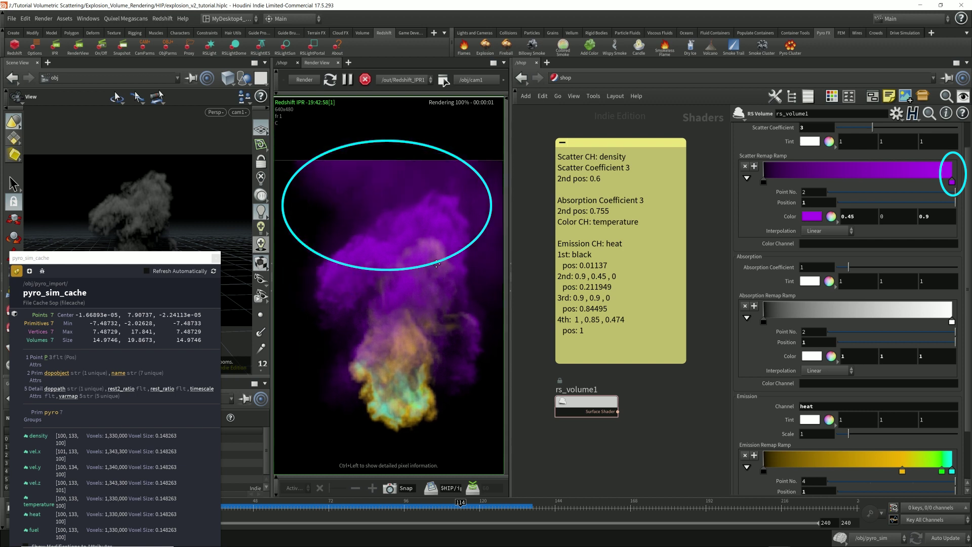
scroll(951, 213, "up", 2)
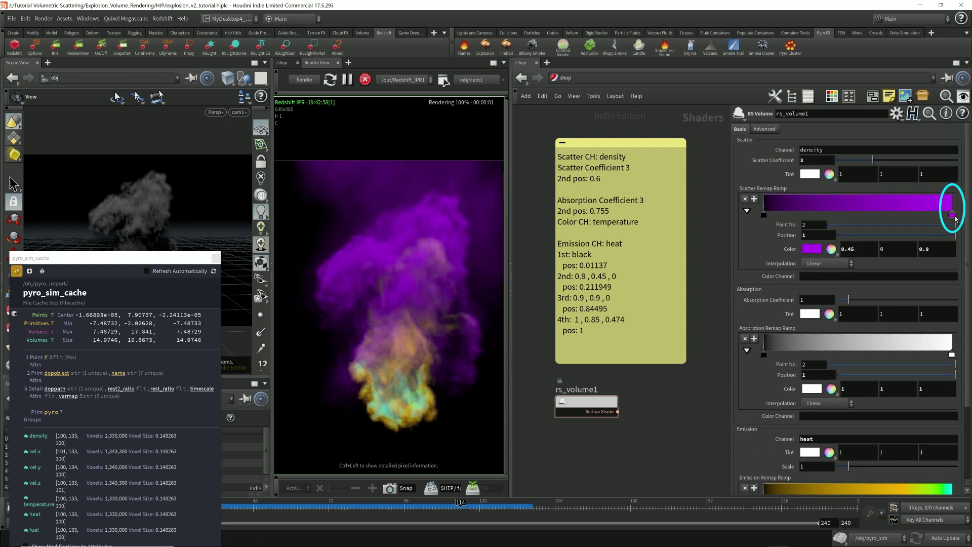
double_click(823, 149)
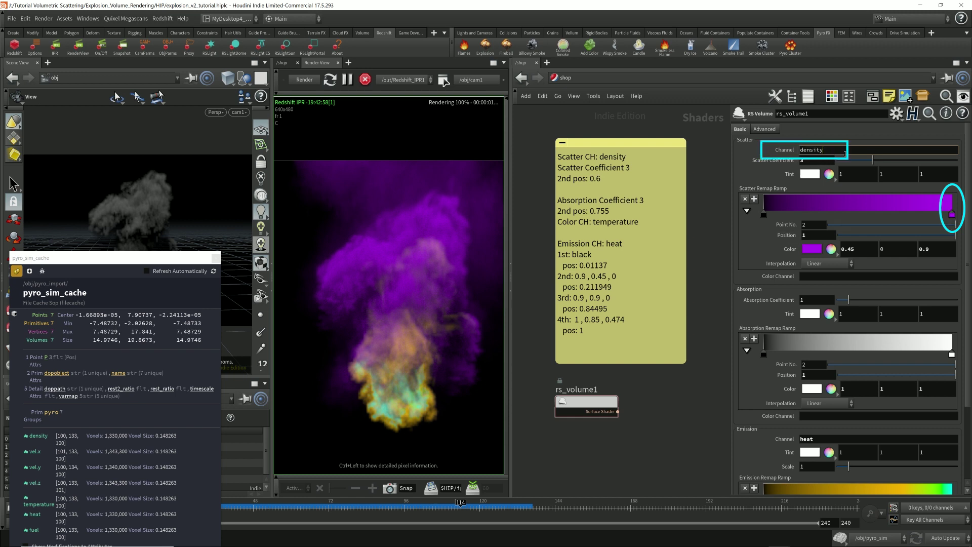
left_click(952, 213)
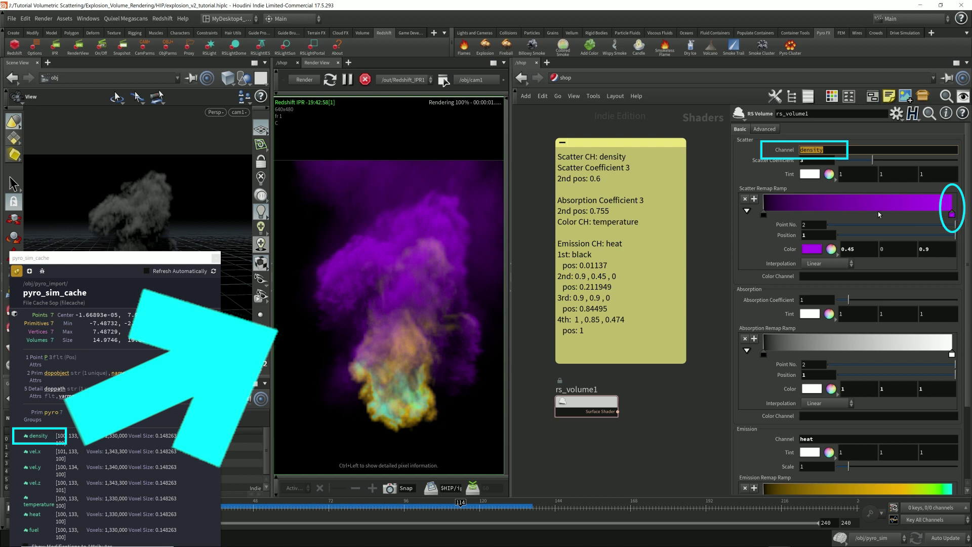
left_click(744, 149)
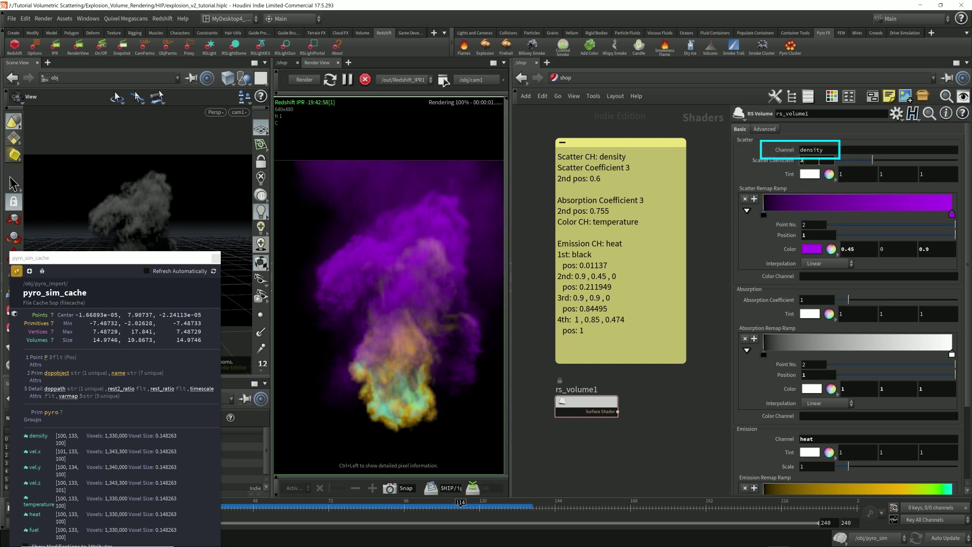
left_click(813, 162)
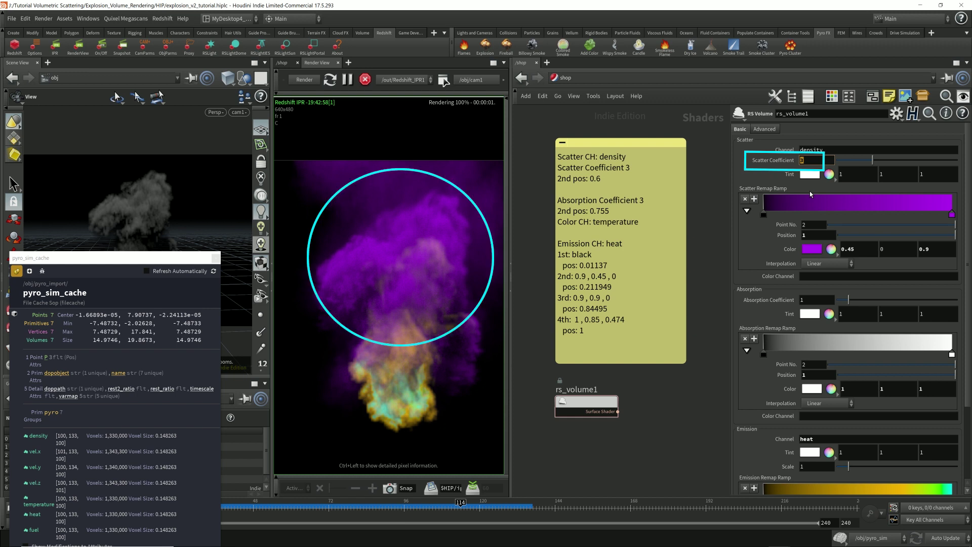
- Try scatter coefficients of 1, 0.9 and 0.5 on rs_volume1
type("1")
key("Return")
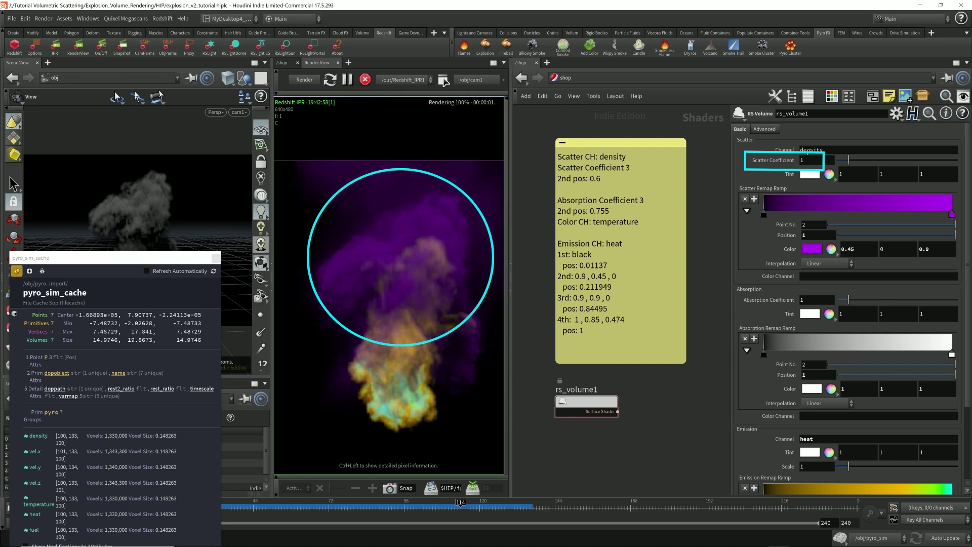
double_click(817, 161)
type("0.9")
key("Return")
double_click(817, 161)
type("0.5")
key("Return")
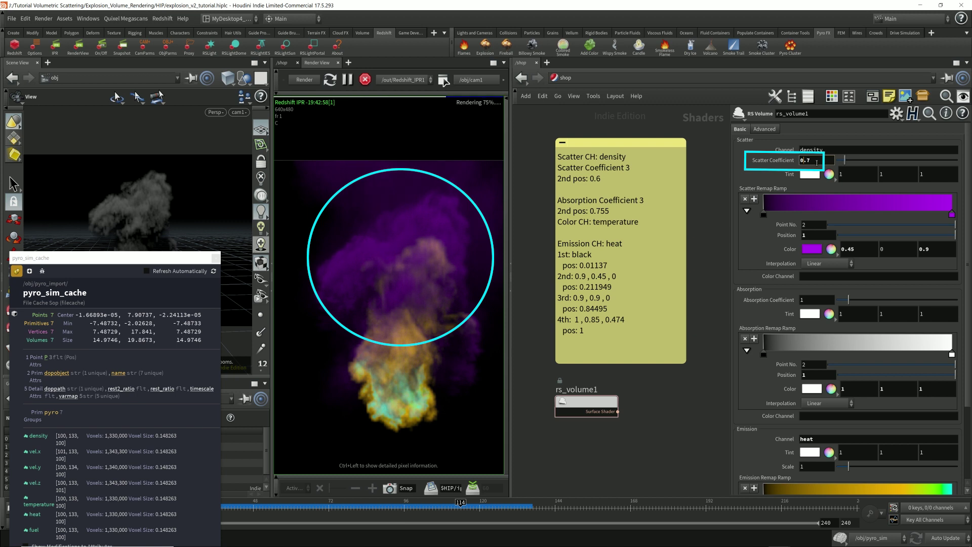
- Lower the scatter coefficient further to 0.3, then to 0
double_click(817, 161)
type("0.3")
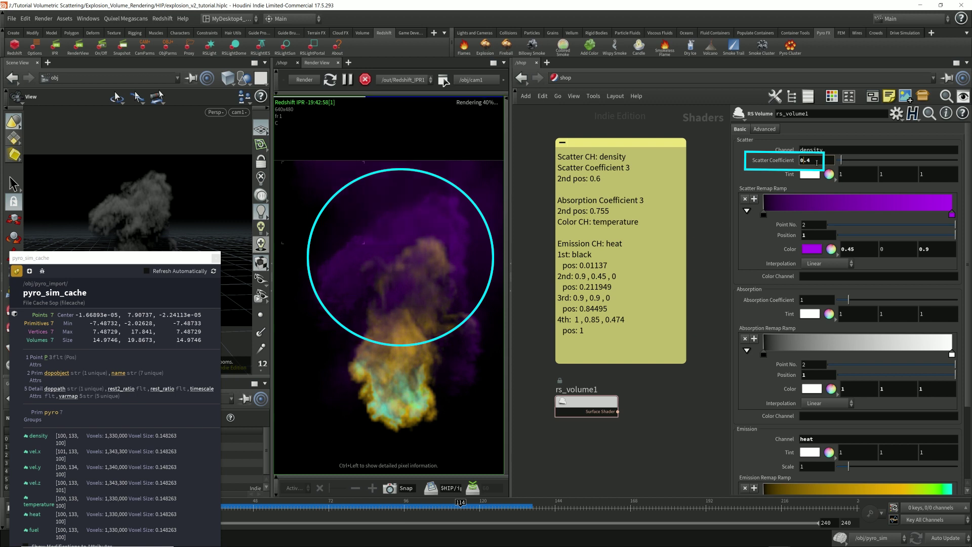
key("Return")
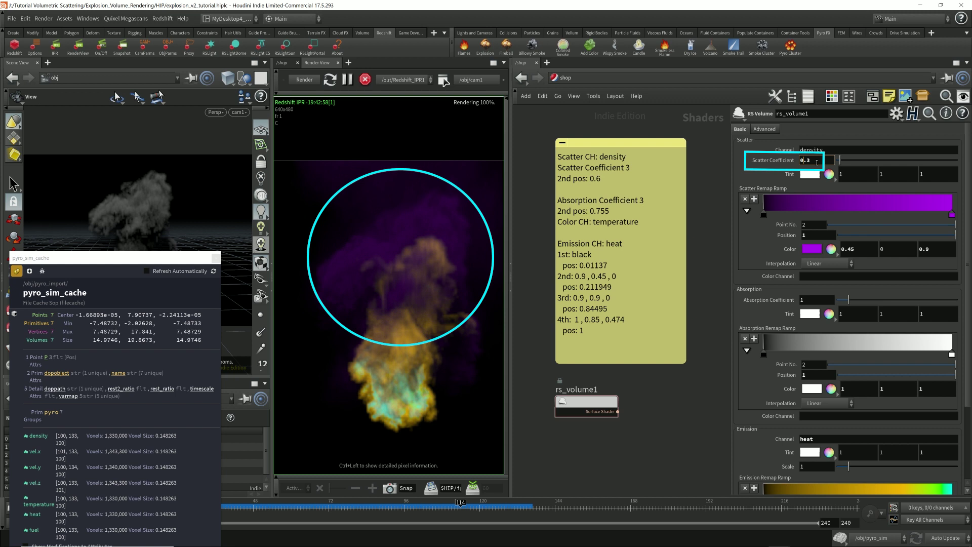
double_click(817, 161)
type("0")
key("Return")
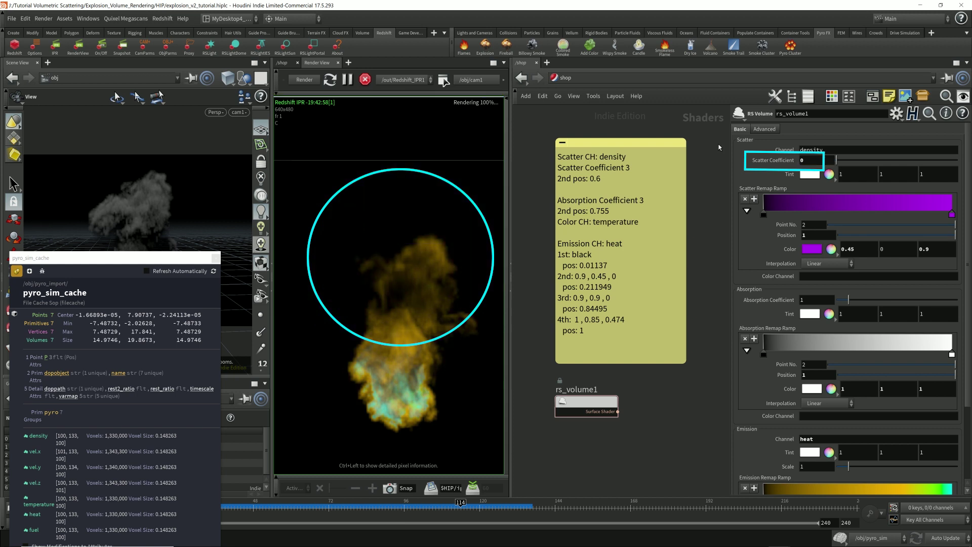
- Settle on a scatter coefficient of 3 for rs_volume1
double_click(823, 161)
type("3")
key("Return")
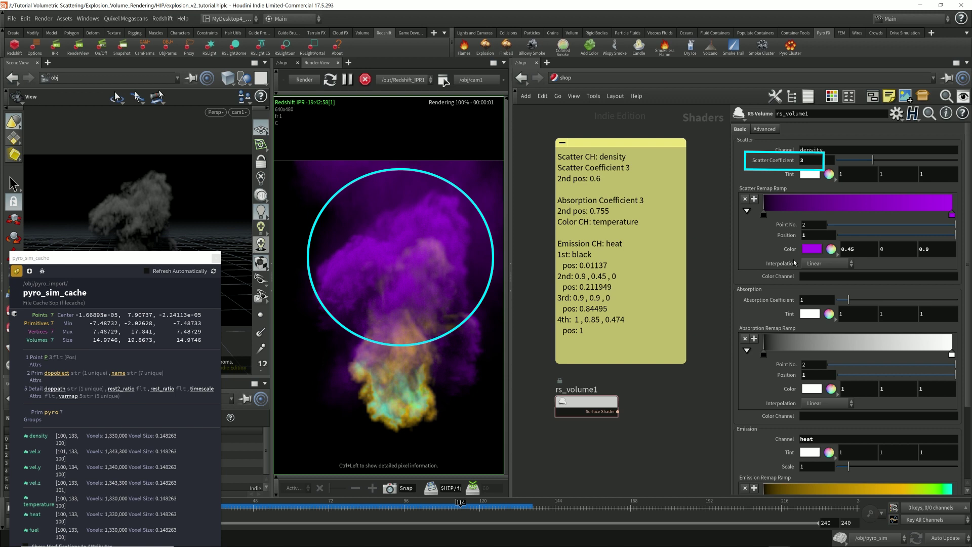
double_click(812, 161)
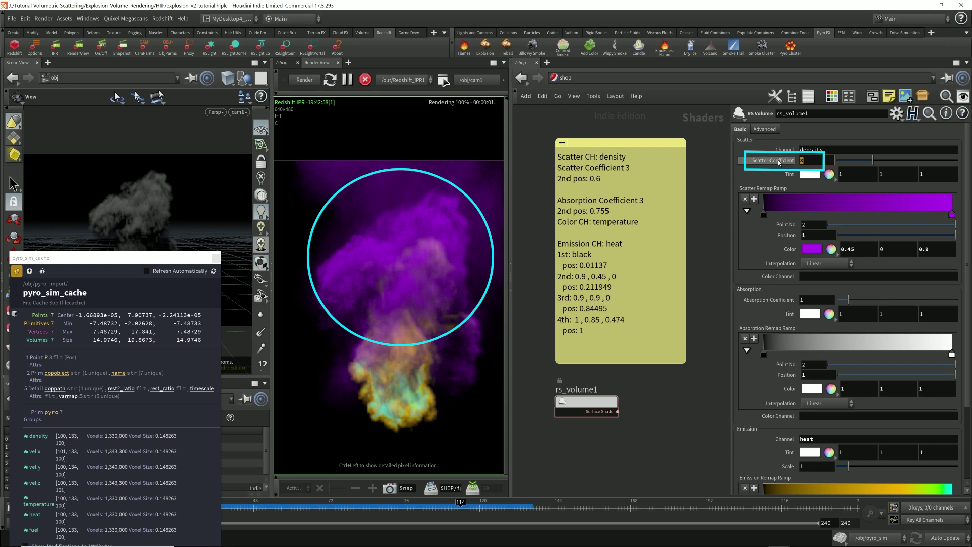
left_click(821, 160)
key("Return")
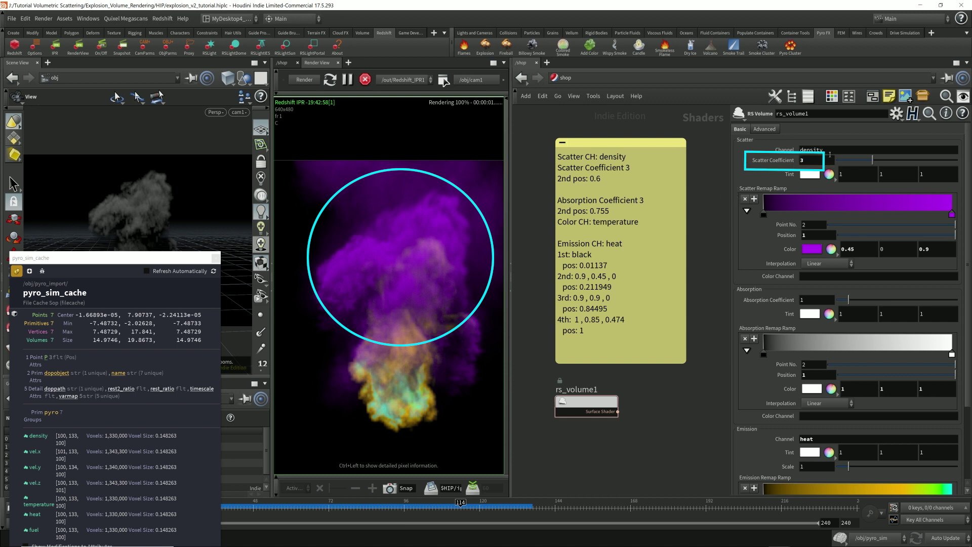
left_click(810, 160)
double_click(824, 150)
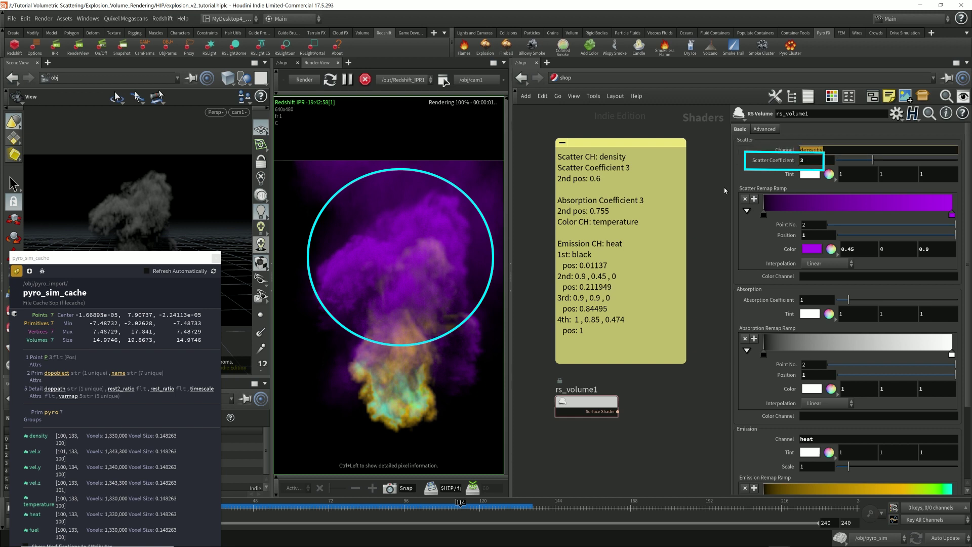
key("End")
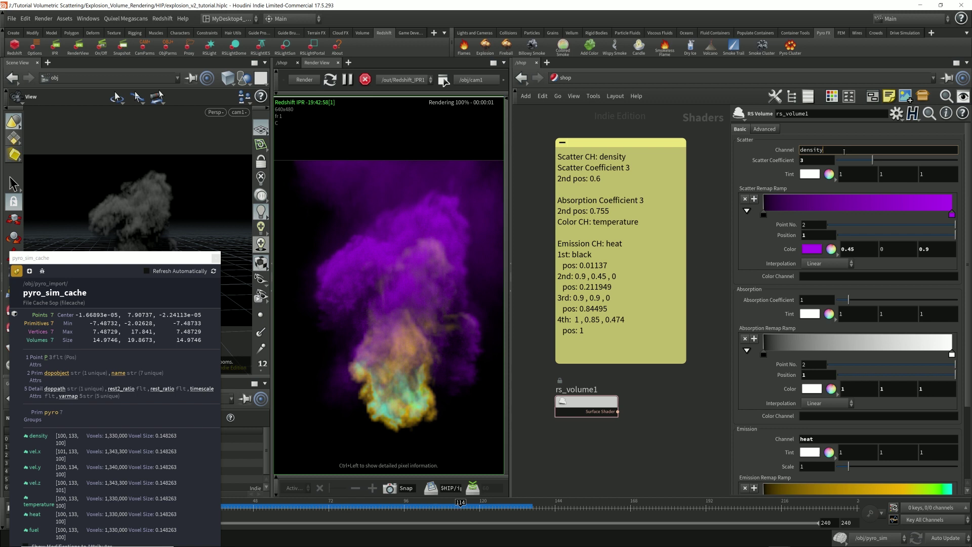
double_click(822, 440)
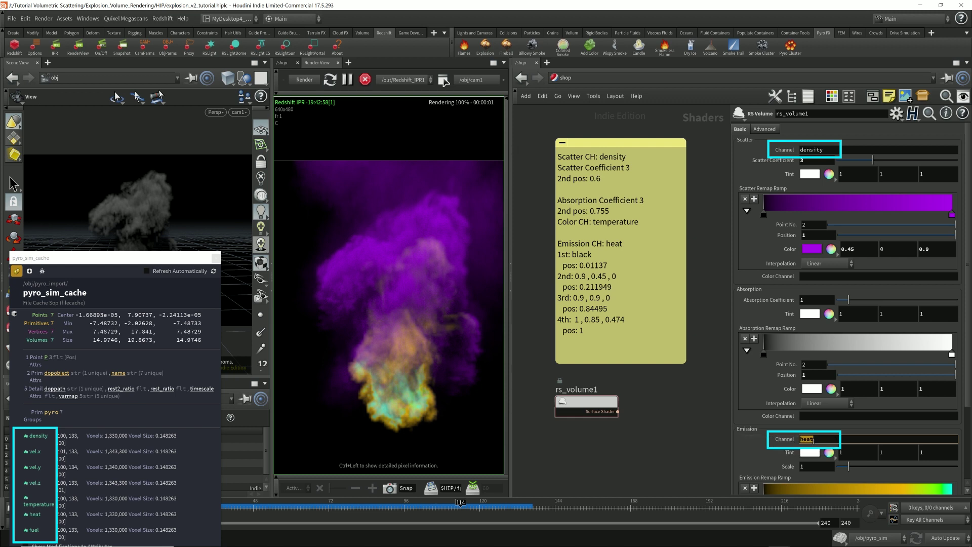
double_click(813, 150)
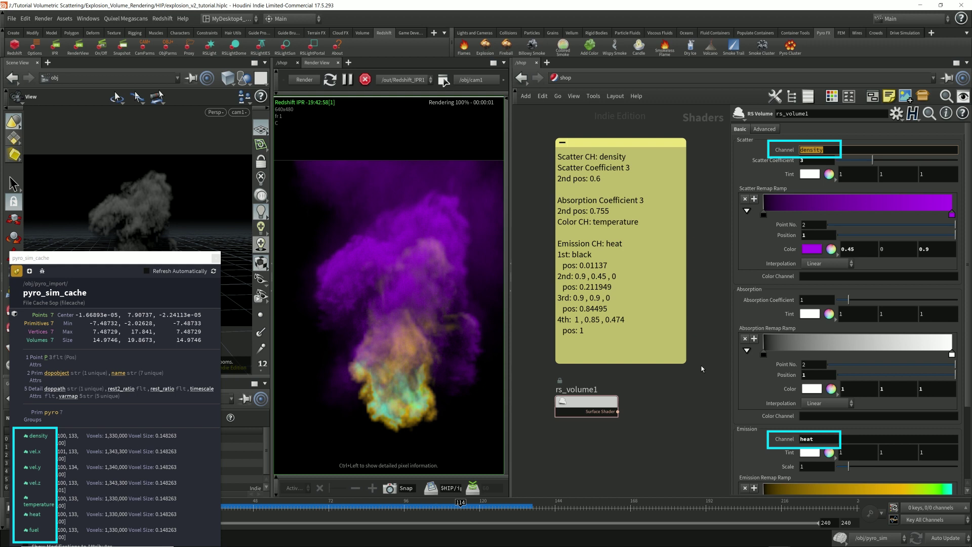
double_click(823, 439)
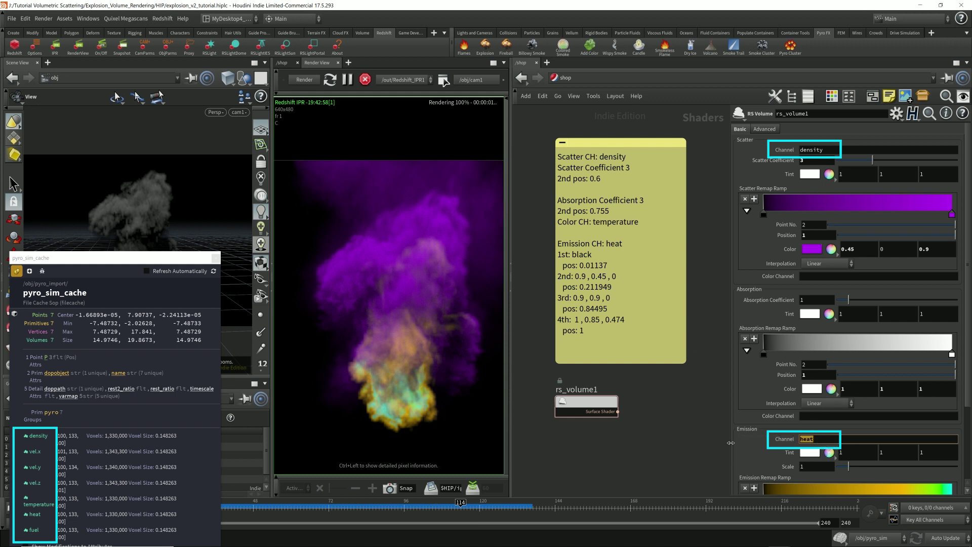
type("density")
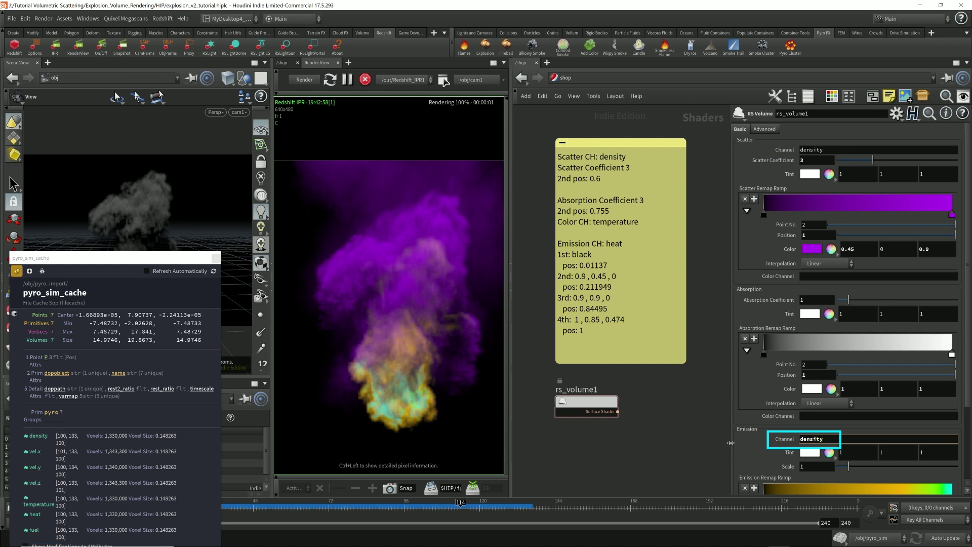
- Set density as the emission channel and heat as the scatter channel
key("Return")
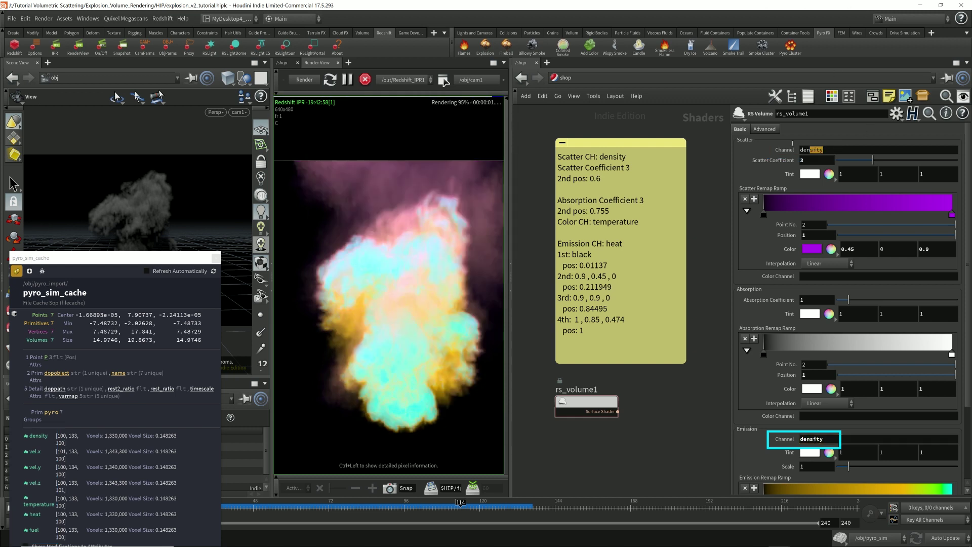
left_click_drag(824, 150, 760, 142)
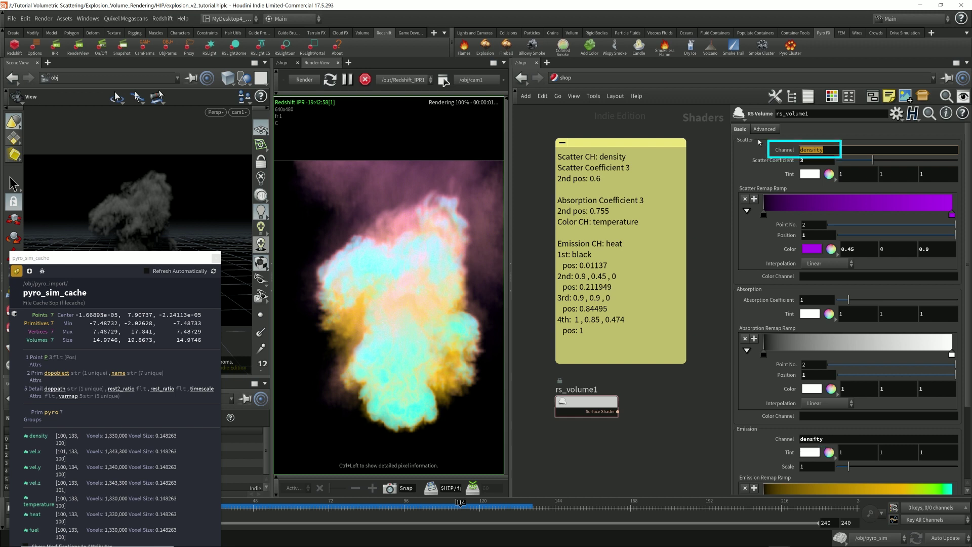
type("heat")
key("Return")
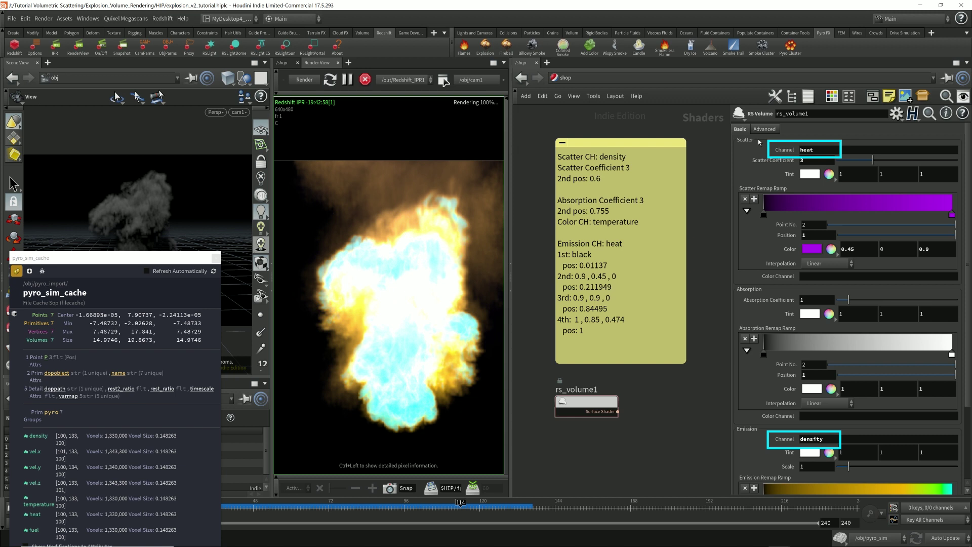
- Set the scatter coefficient to 2.7 and lower the emission scale to 0.15
left_click(817, 160)
key("BackSpace")
type("2.7")
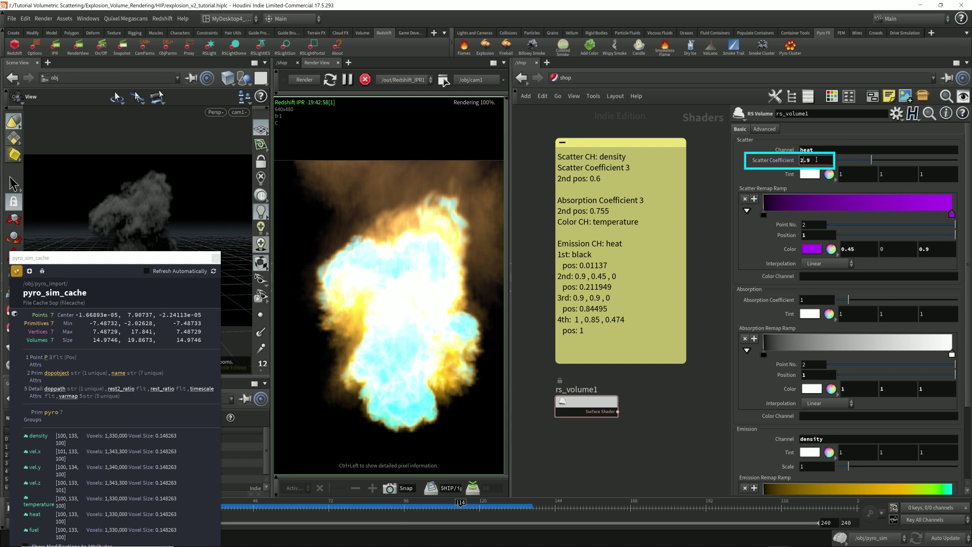
key("Return")
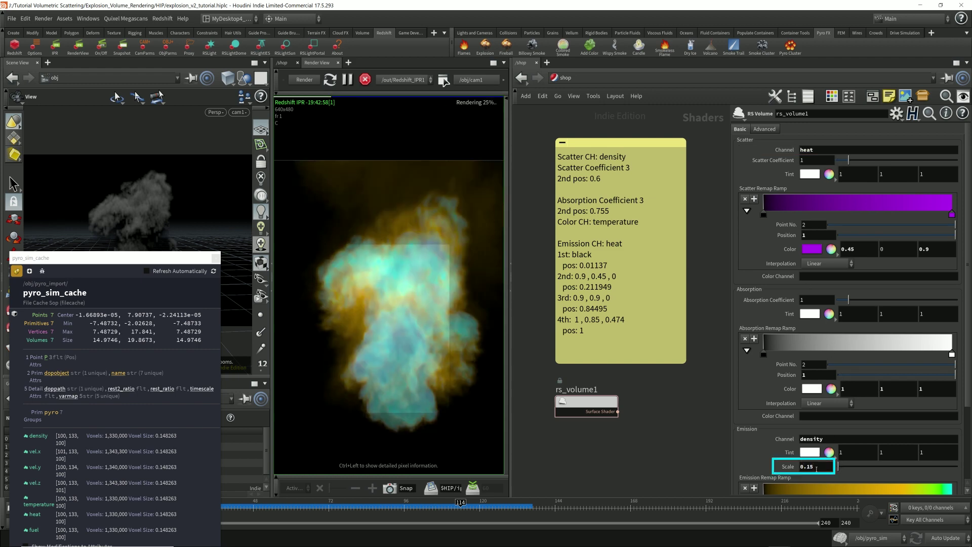
left_click(711, 381)
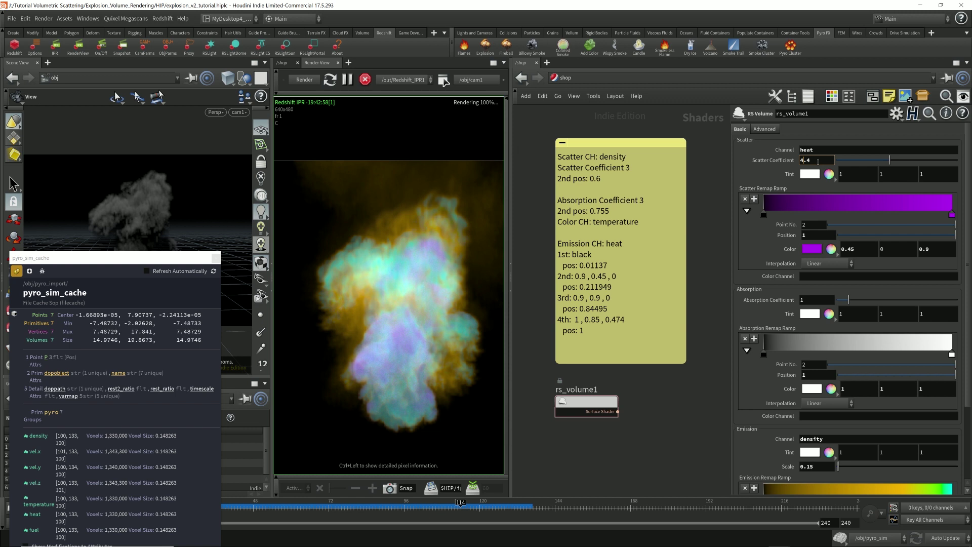
left_click(828, 149)
- Replace heat with temperature as the RS Volume scatter channel
double_click(819, 150)
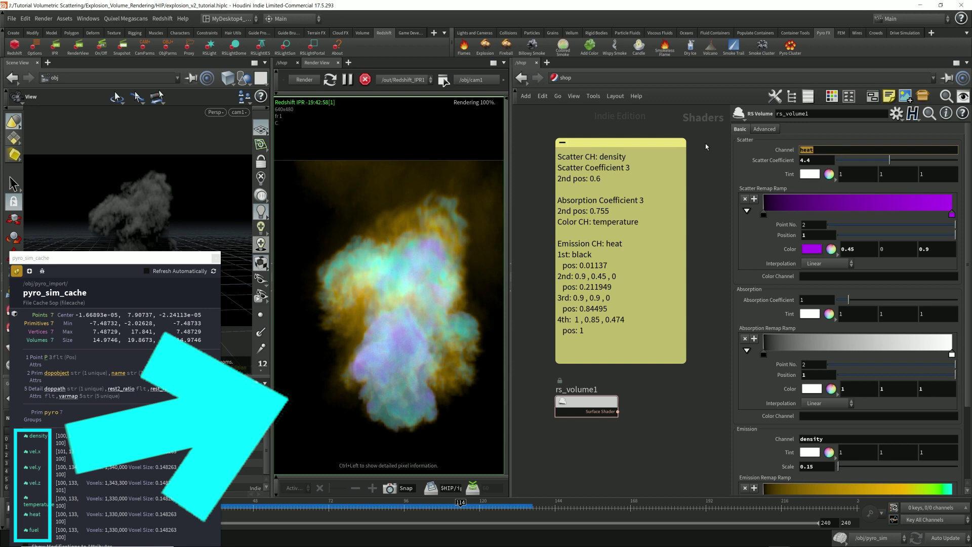
type("temperature")
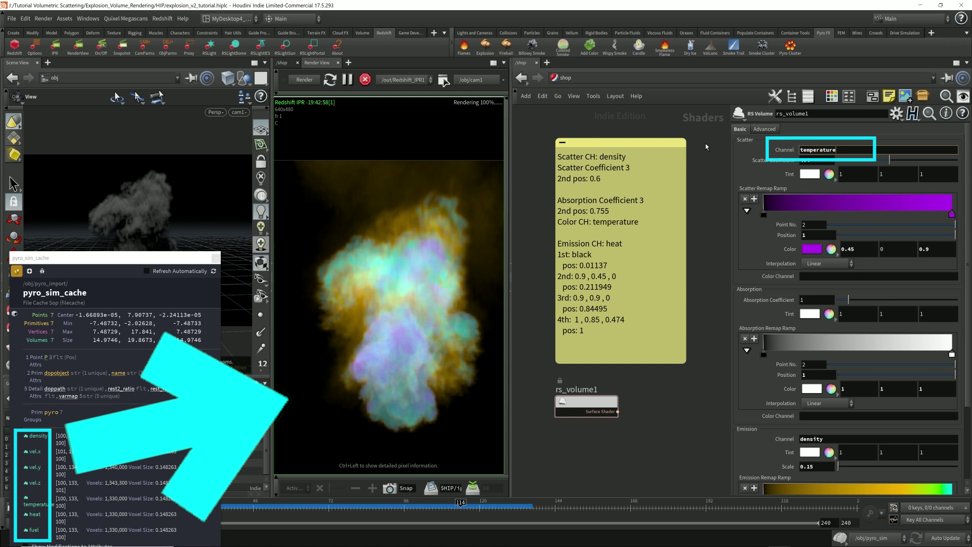
key("Return")
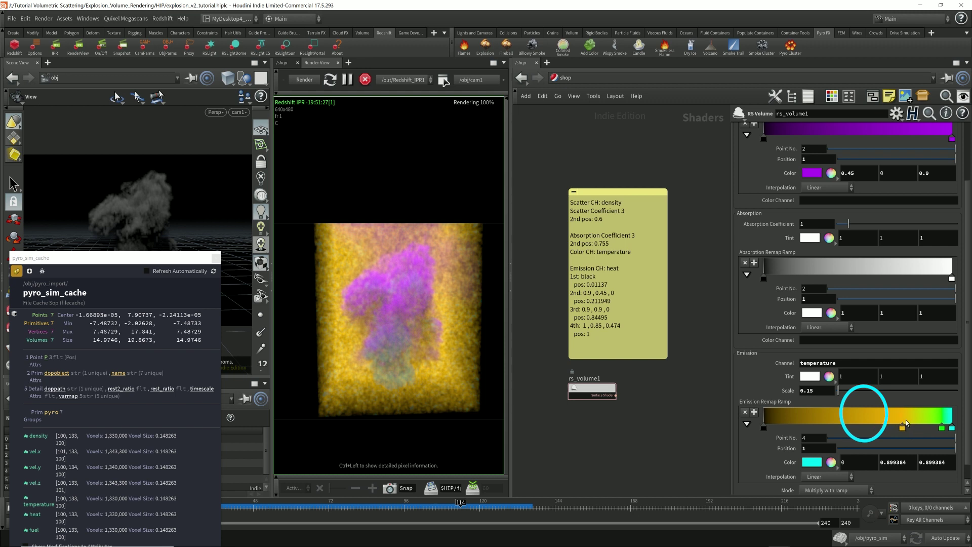
- Inspect the emission ramp's orange key and emission channel, then pause the Redshift IPR
left_click(903, 429)
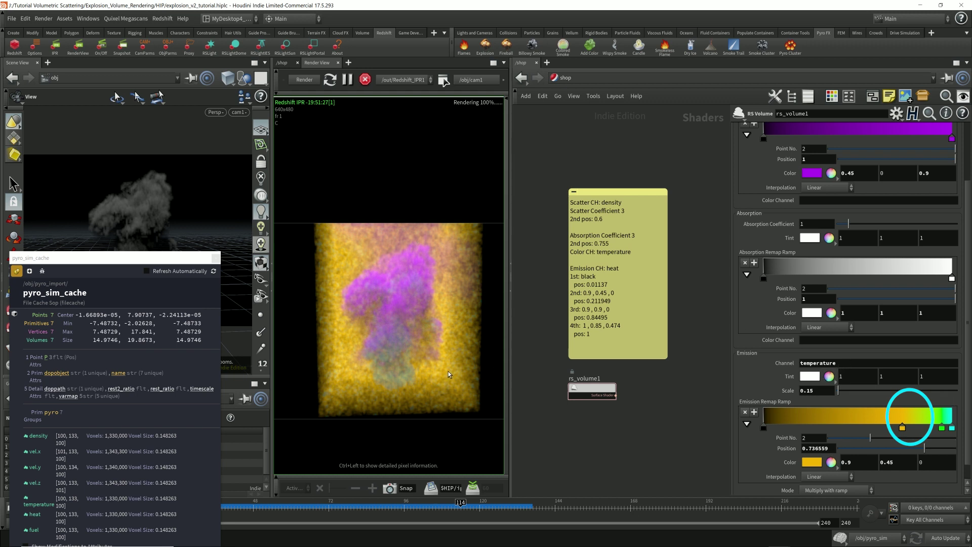
double_click(832, 450)
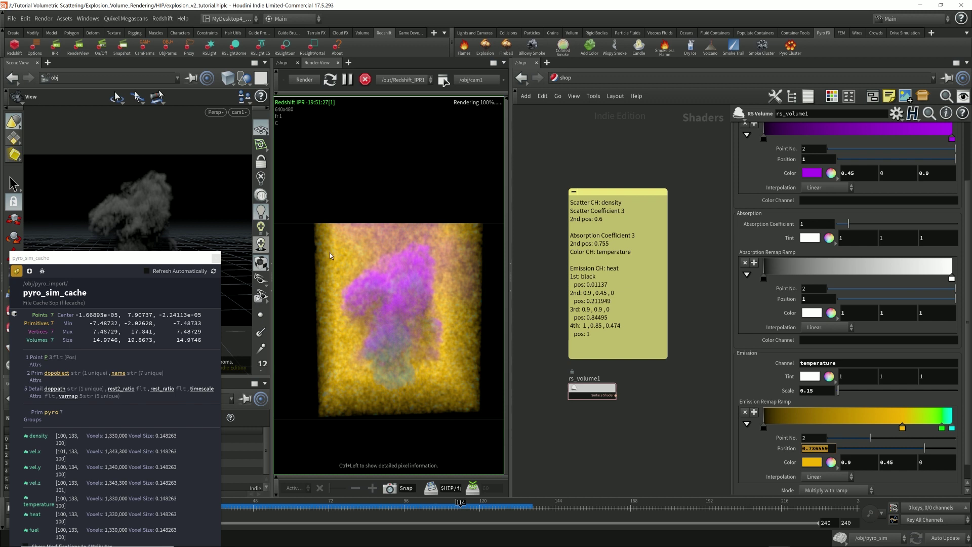
left_click(826, 363)
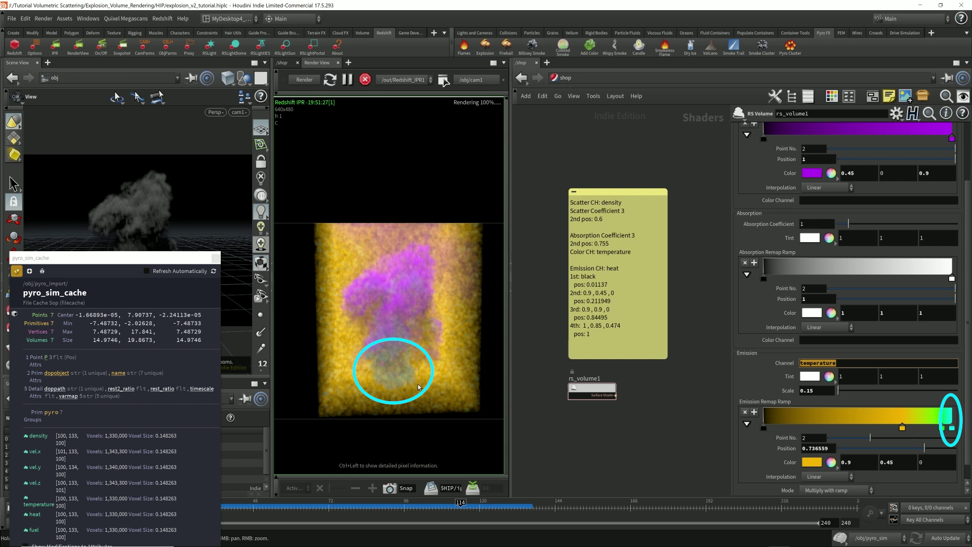
left_click(348, 80)
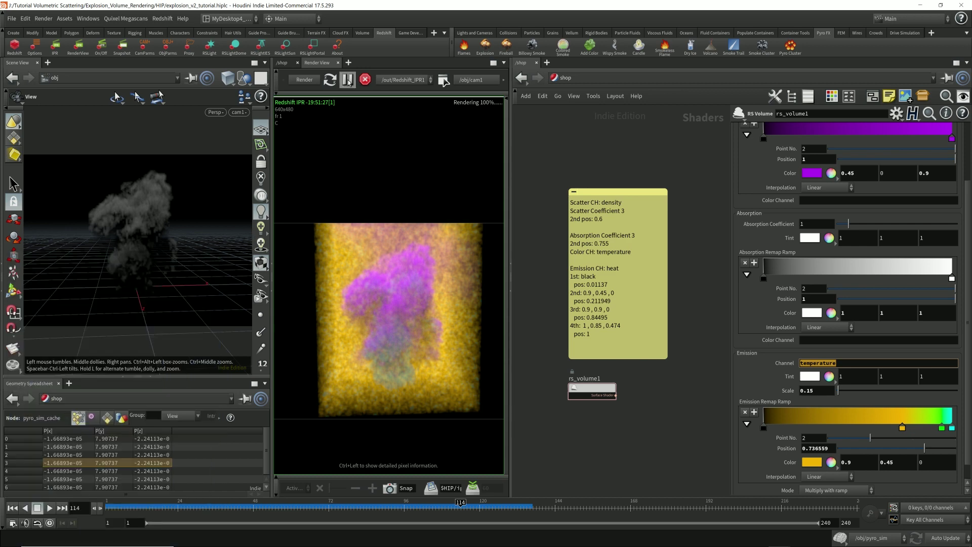
- Enter pyro_sim, select the pyro smoke object, and toggle its density guide on then off
key("u")
left_click(549, 215)
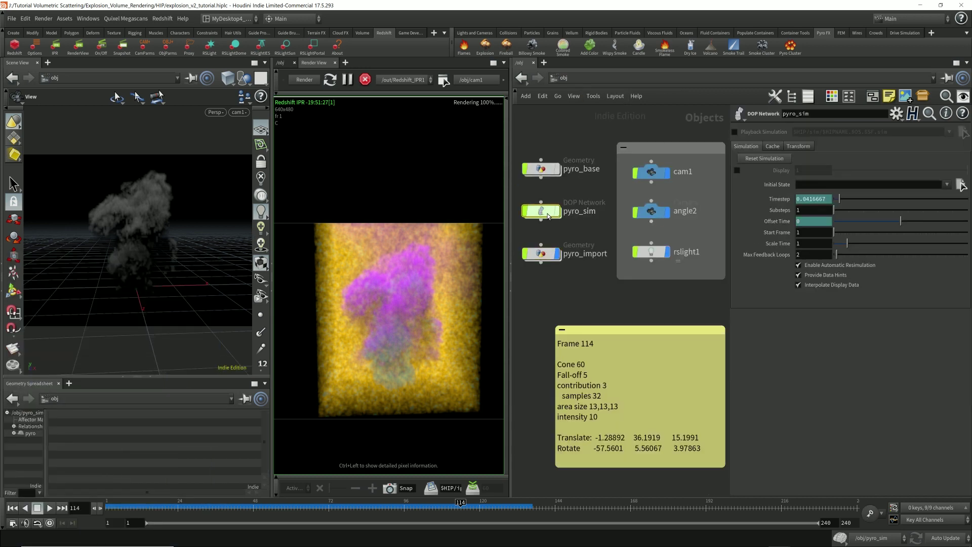
double_click(548, 215)
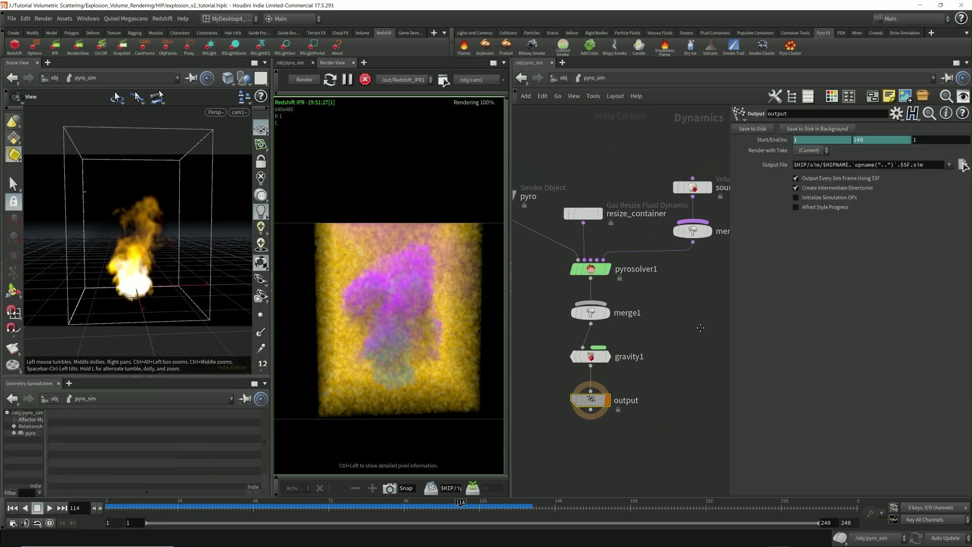
left_click(608, 306)
left_click_drag(553, 213, 607, 289)
middle_click_drag(607, 290, 578, 302)
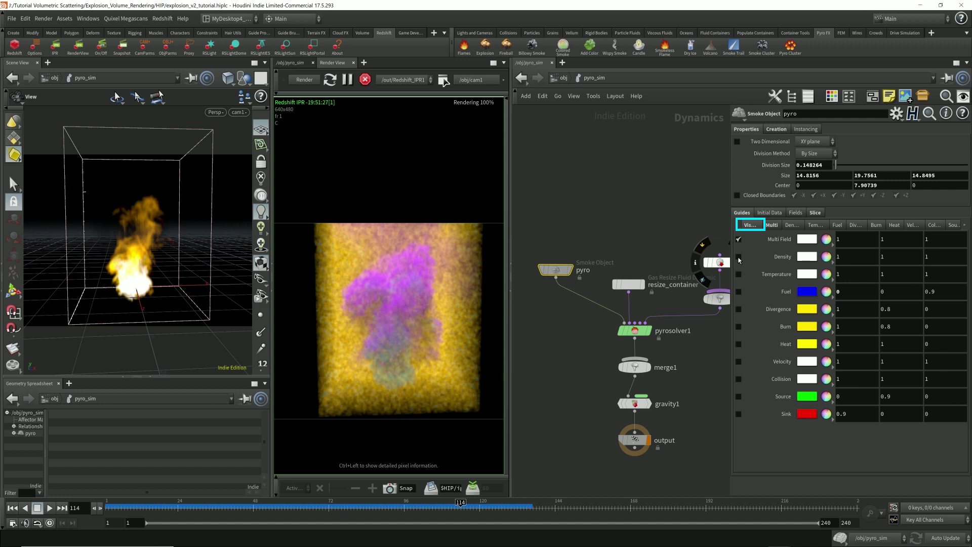
left_click(739, 257)
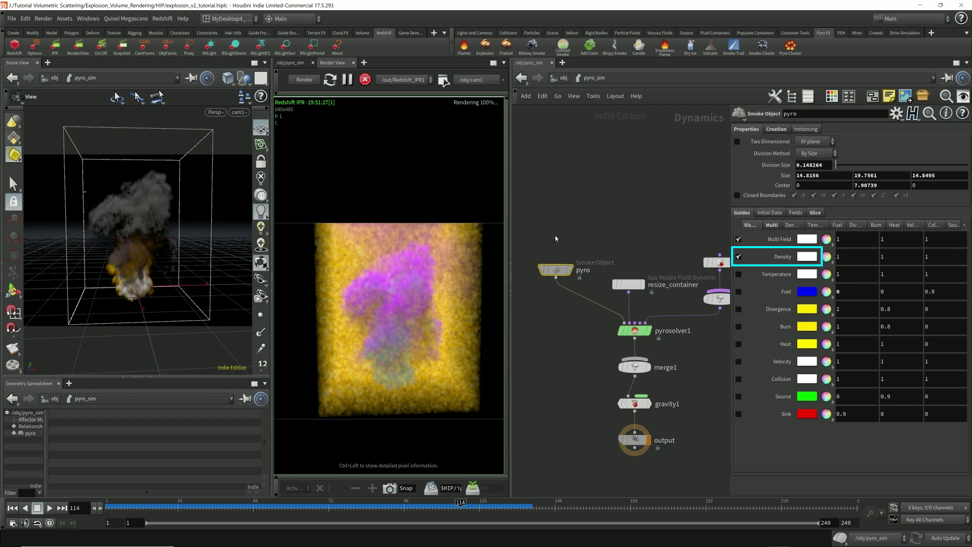
left_click(749, 259)
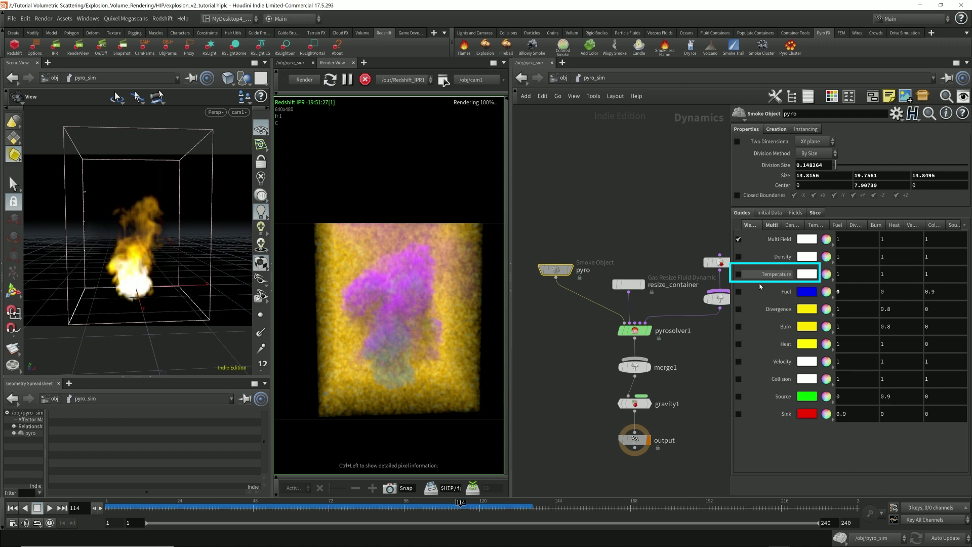
- Show the temperature field guide, orbit the view, then return to the object-level network
left_click(780, 274)
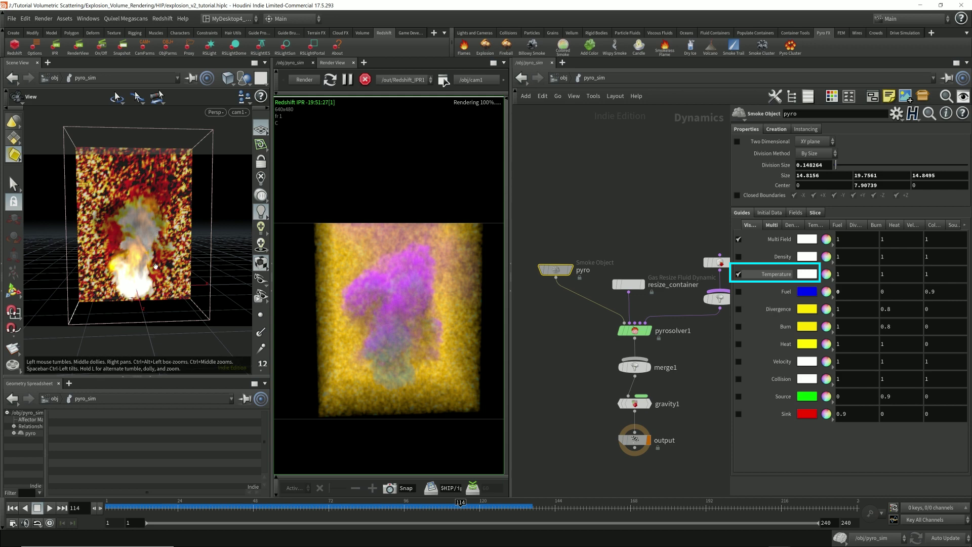
left_click_drag(155, 267, 211, 284)
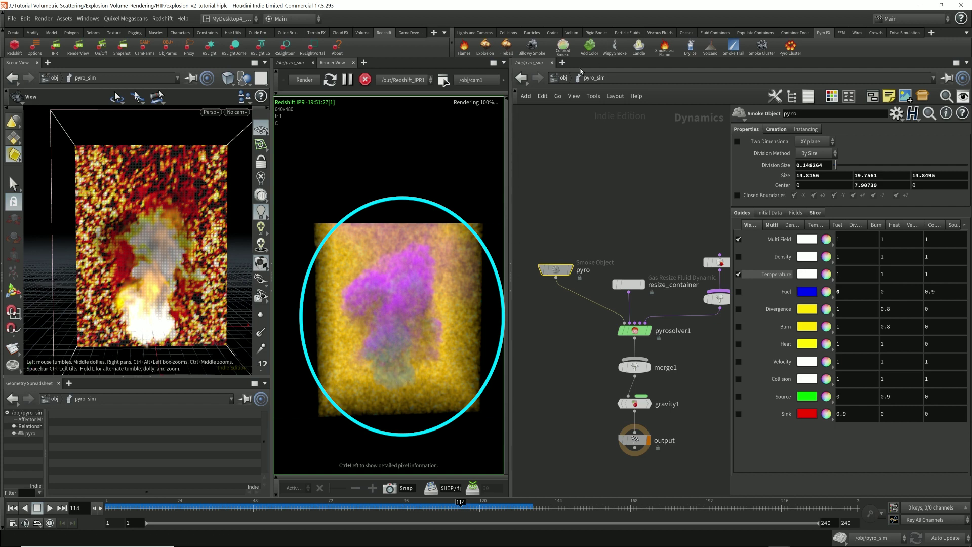
left_click(563, 78)
left_click(607, 77)
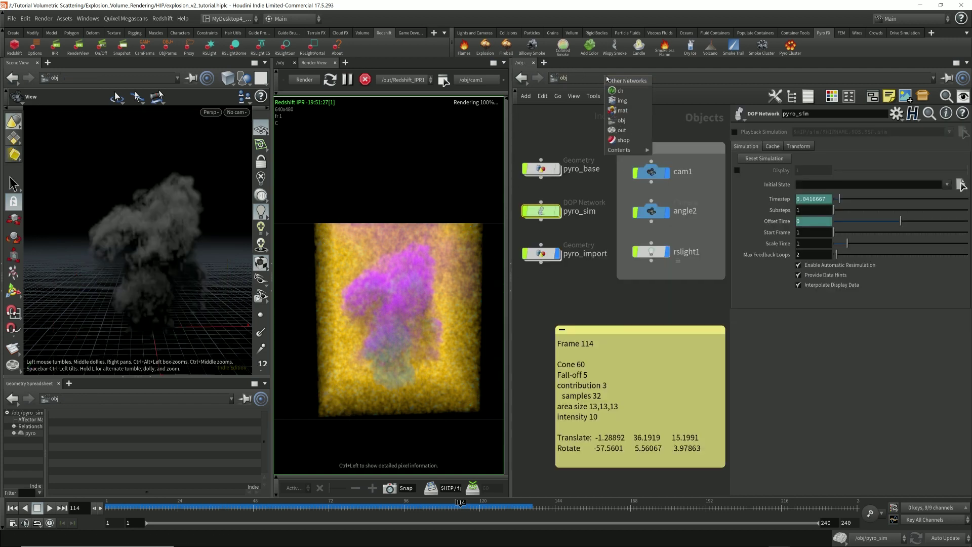
- Slide the absorption ramp's black key toward the middle, then back to position 0
left_click(624, 140)
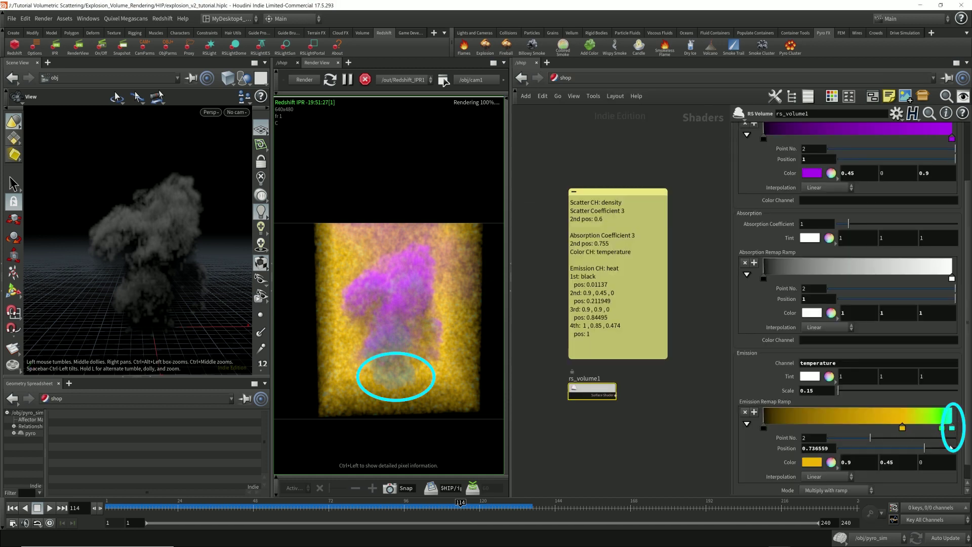
left_click(952, 428)
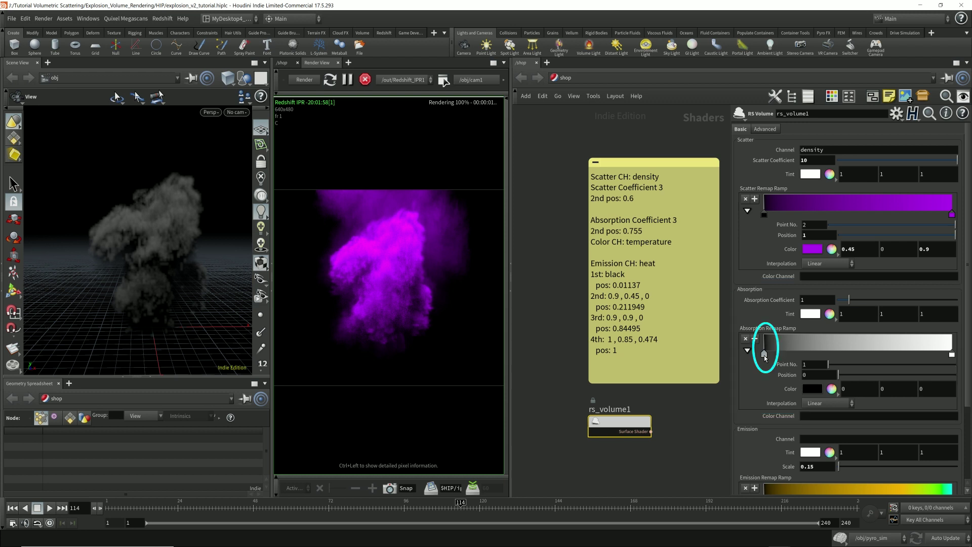
left_click_drag(766, 357, 892, 360)
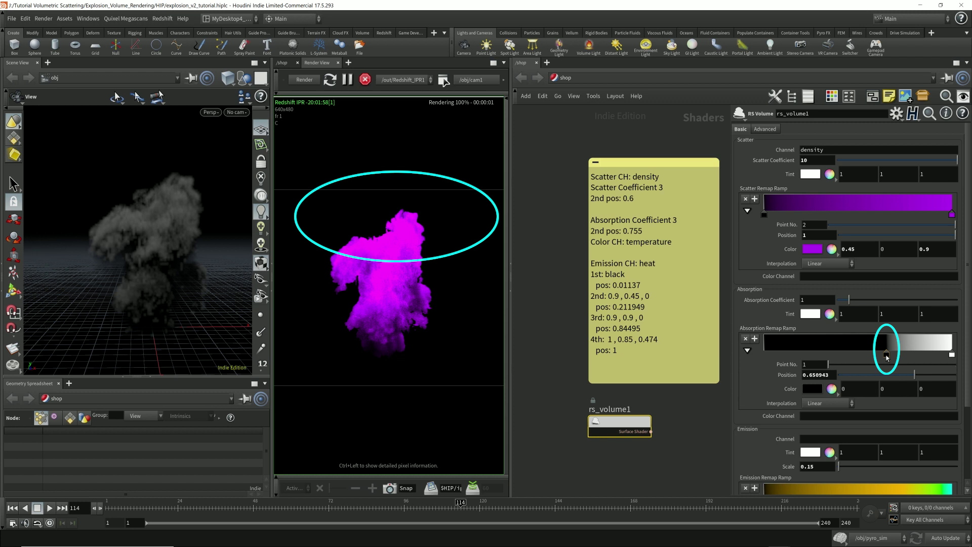
left_click_drag(887, 354, 764, 354)
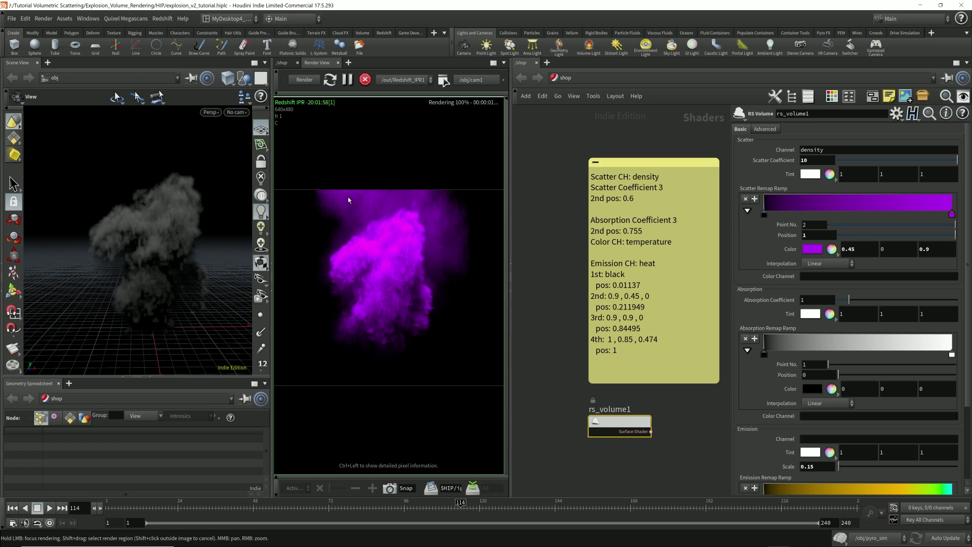
left_click(952, 355)
left_click_drag(952, 355, 823, 353)
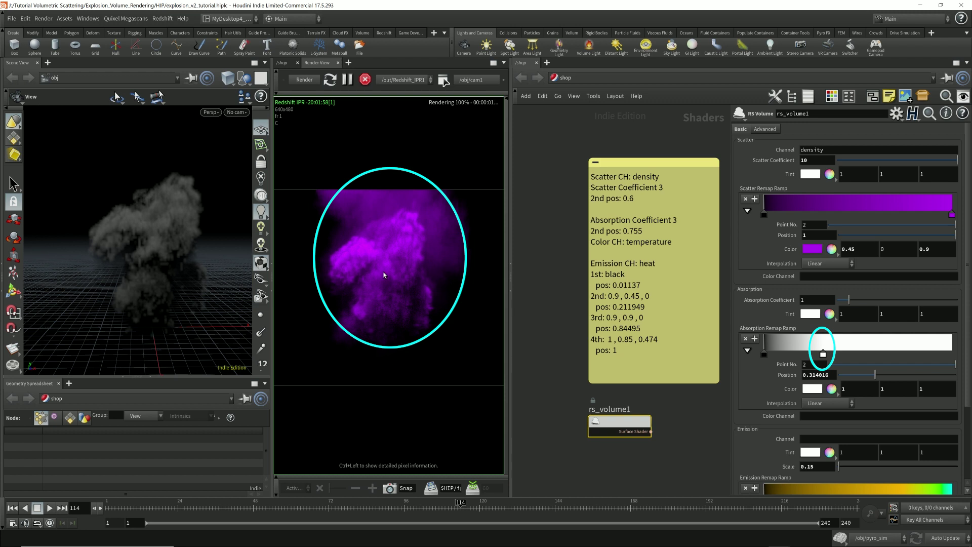
left_click_drag(817, 355, 777, 357)
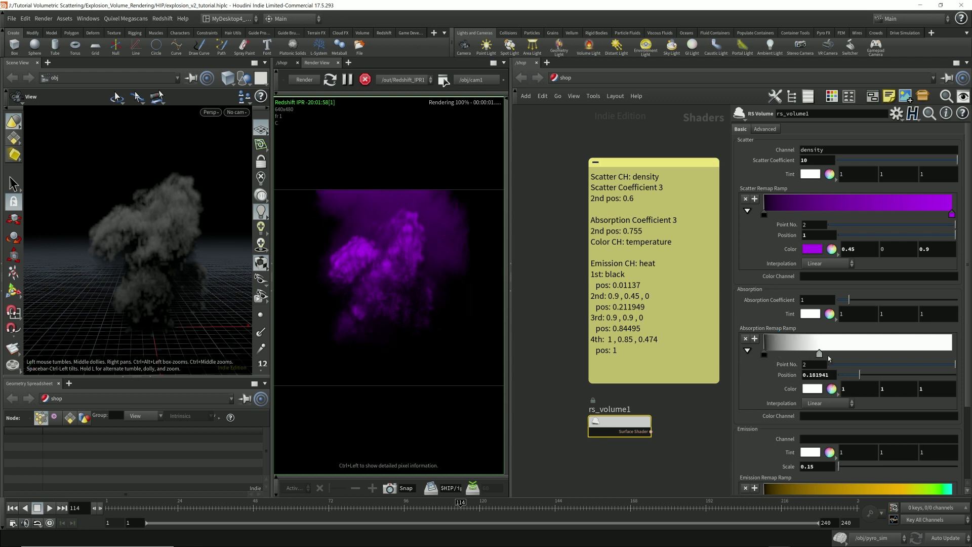
left_click_drag(828, 356, 960, 358)
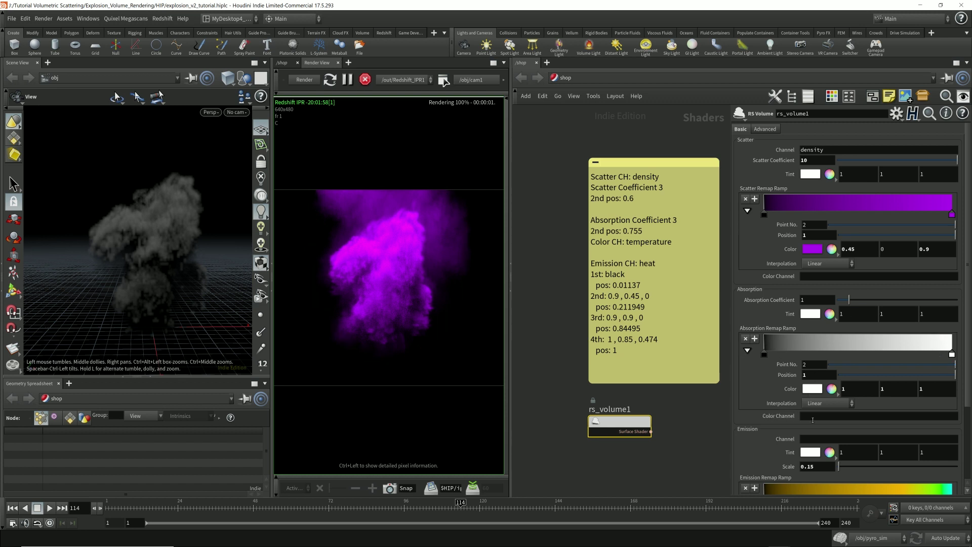
left_click(764, 354)
left_click(811, 301)
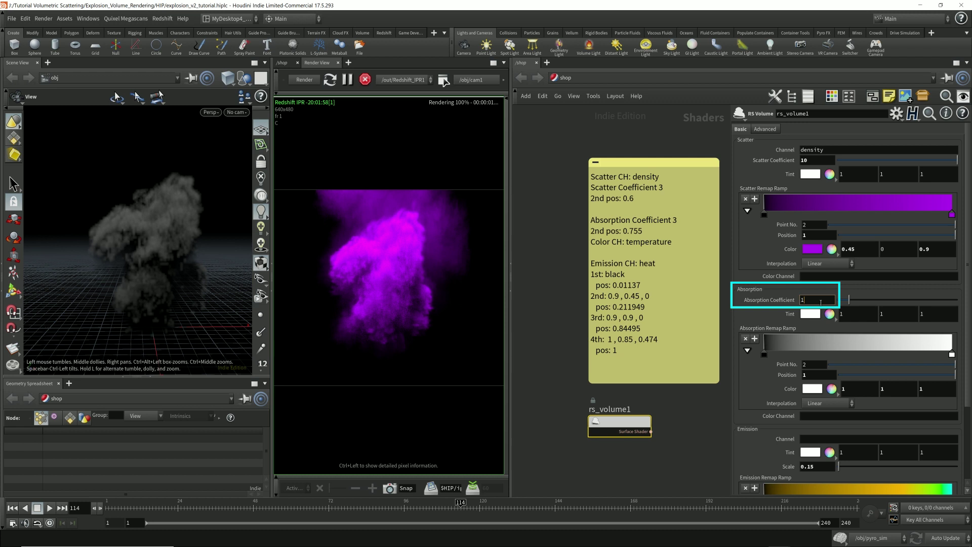
- Set the Absorption Coefficient to 10, then 5, and finally 3
left_click_drag(816, 301, 776, 296)
key("Return")
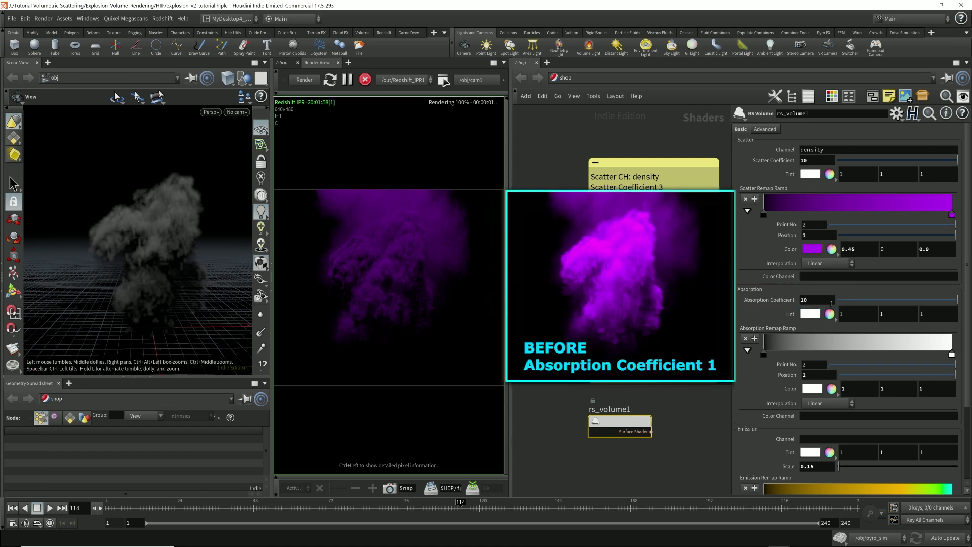
double_click(815, 301)
type("5")
key("Return")
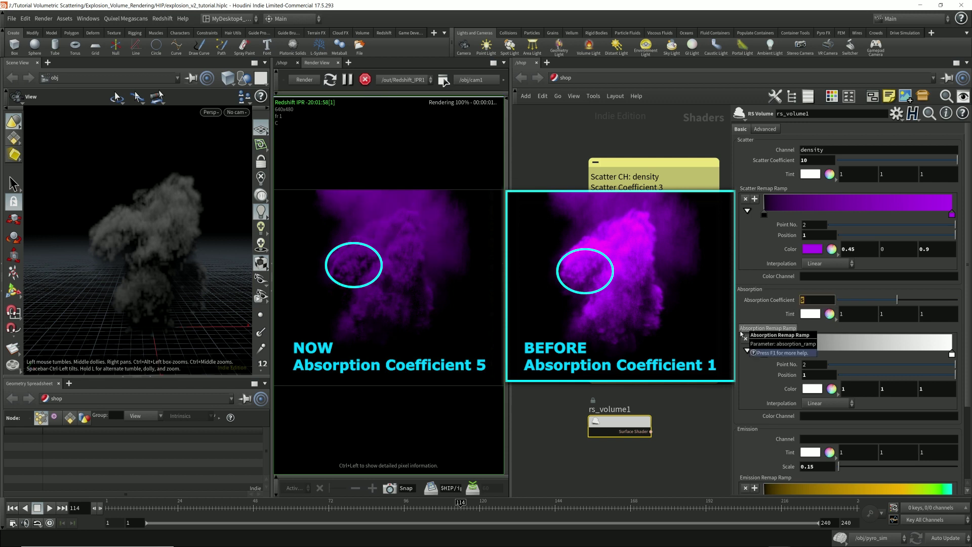
key("Return")
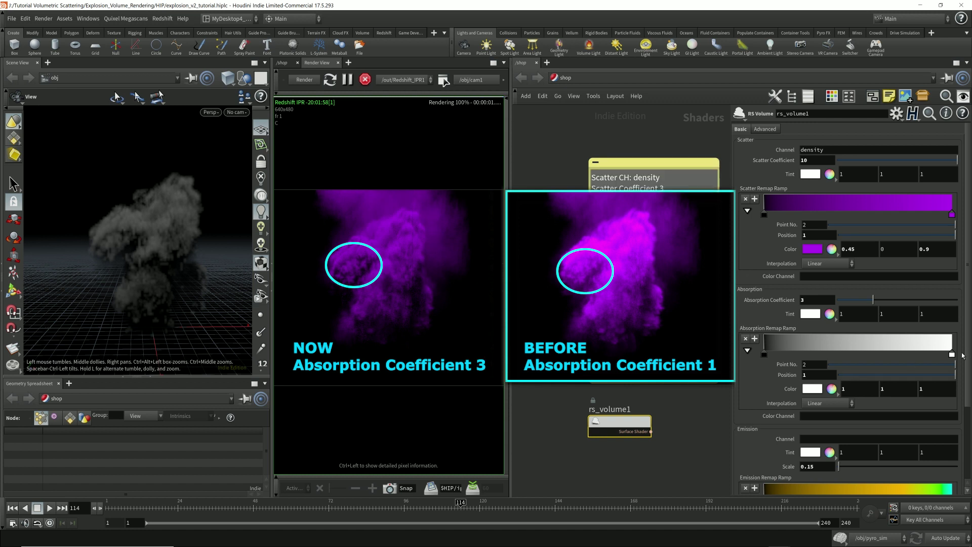
- Move the absorption ramp's white key to position 0.755
left_click(818, 374)
type("0.755")
key("Return")
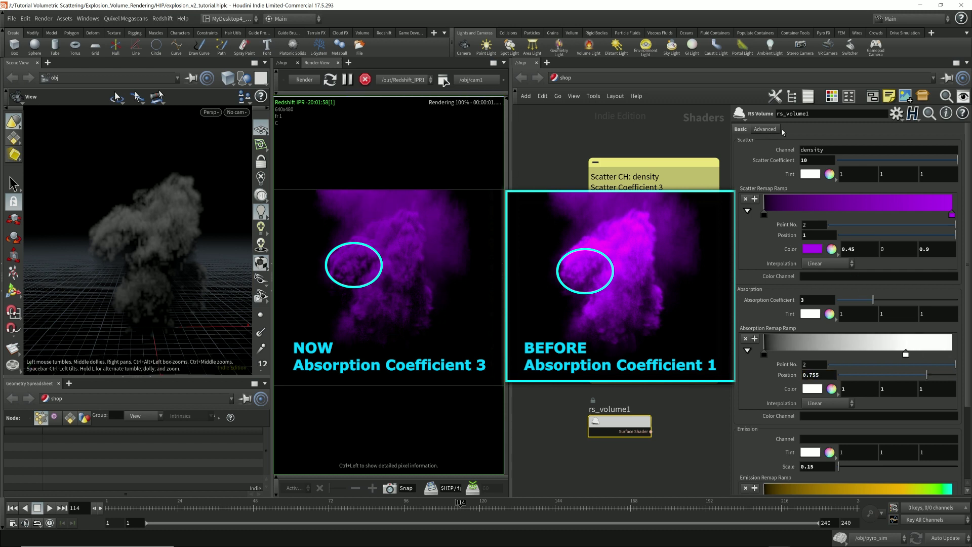
left_click(660, 178)
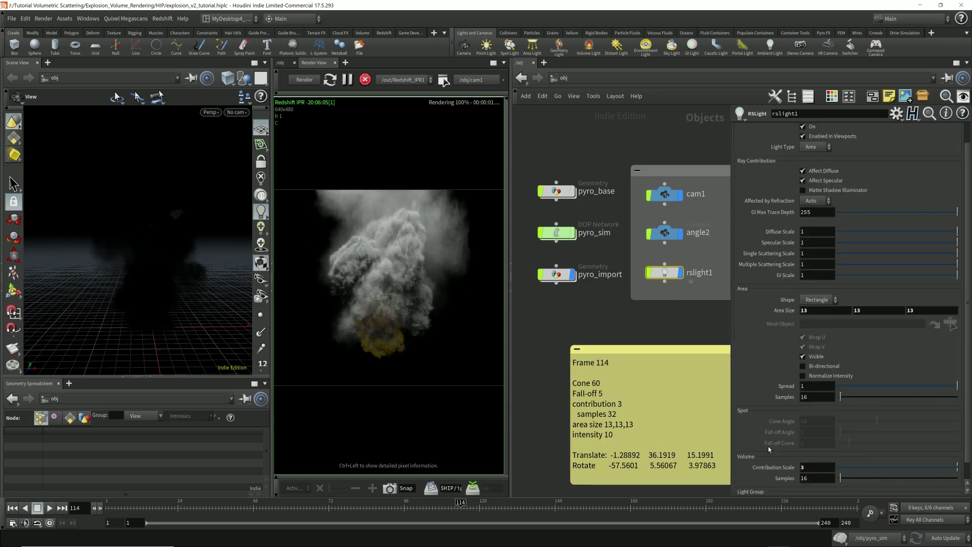
- Switch the network view to /obj to check the rslight1 light
left_click(771, 129)
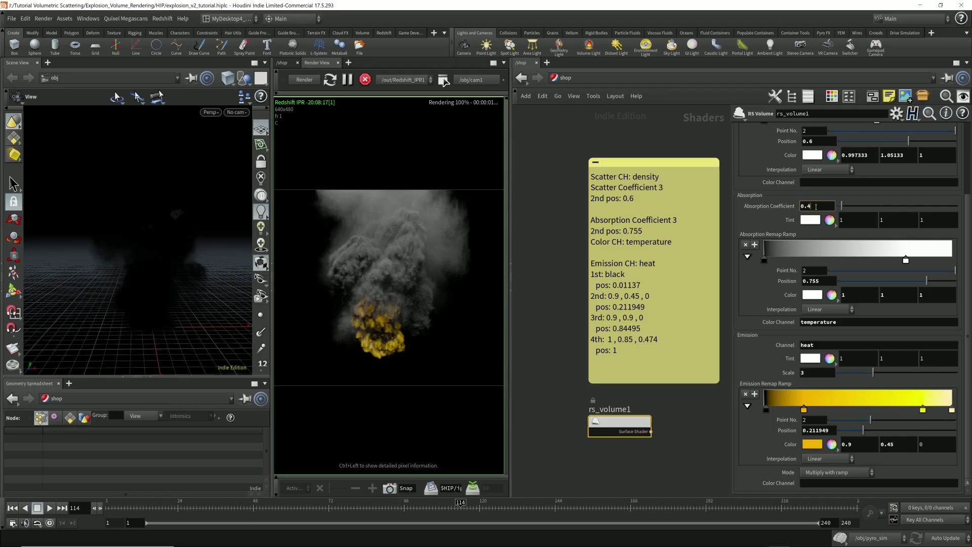
- Try rs_volume1 Absorption Coefficient values of 0.3, 0.1 and 0.7
key("BackSpace")
type("3")
key("Return")
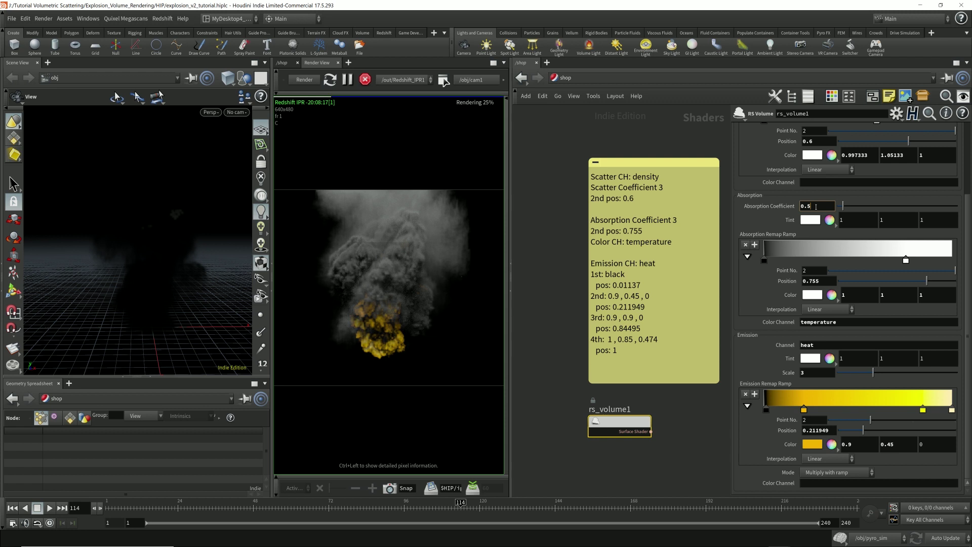
key("BackSpace")
type("1")
key("Return")
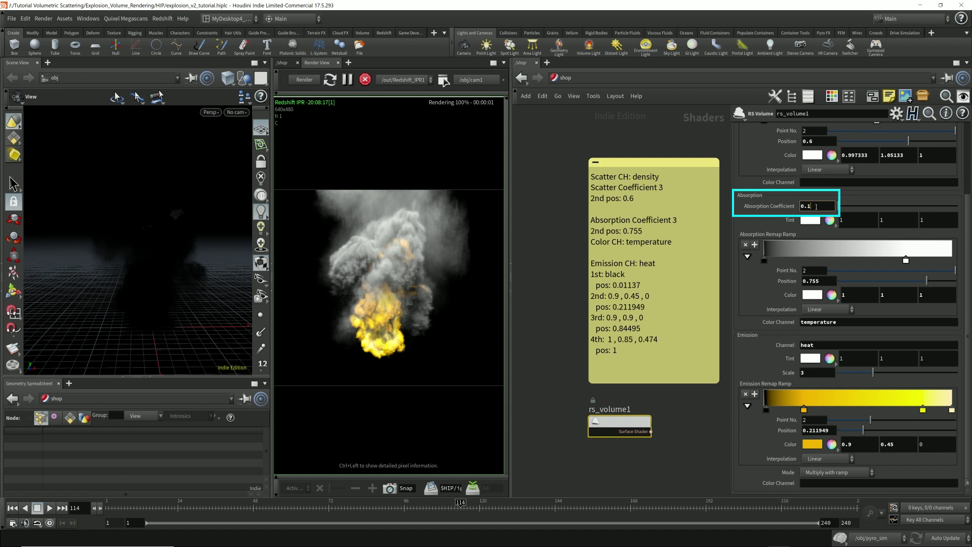
key("BackSpace")
type("7")
key("Return")
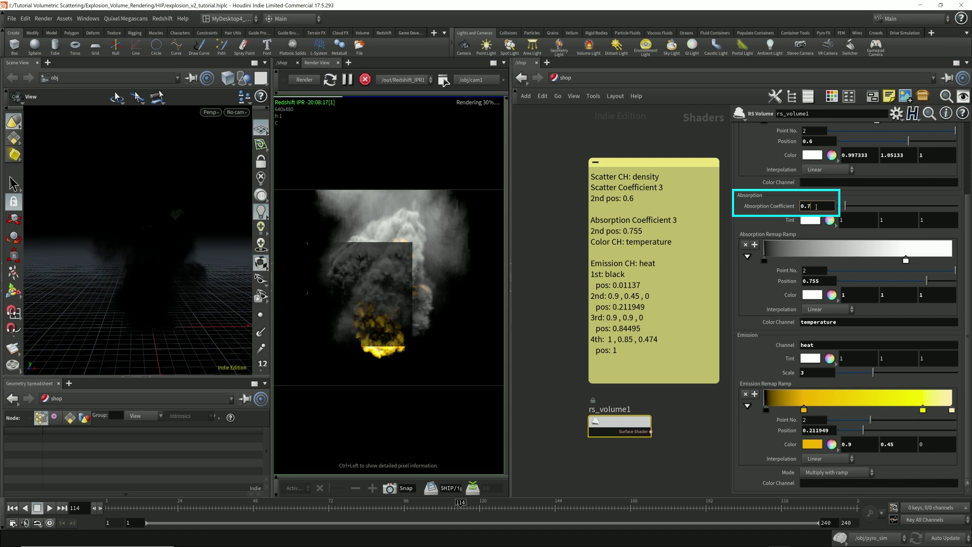
- Retry the Absorption Coefficient at 0.4 and 0.3, then settle on 0.1
key("BackSpace")
type("4")
key("Return")
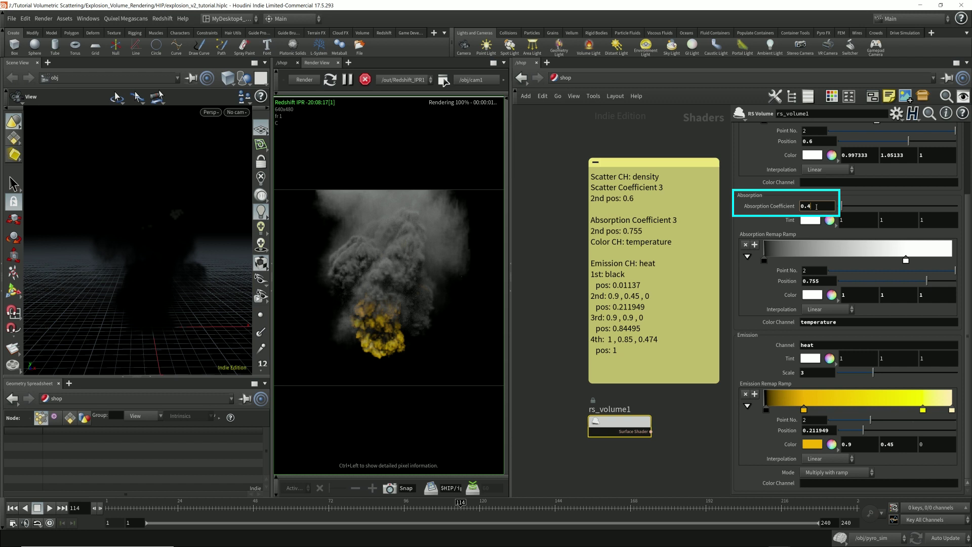
key("BackSpace")
type("3")
key("Return")
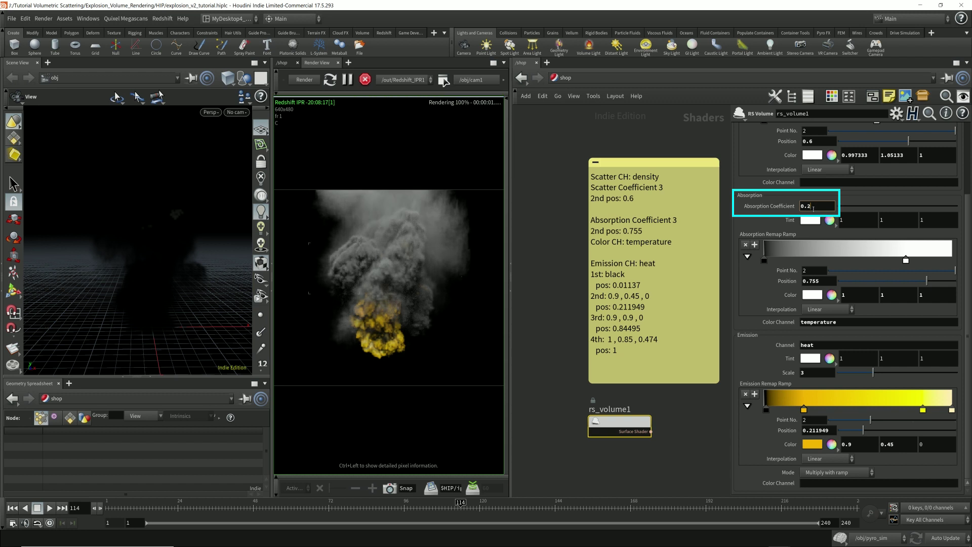
key("BackSpace")
type("1")
key("Return")
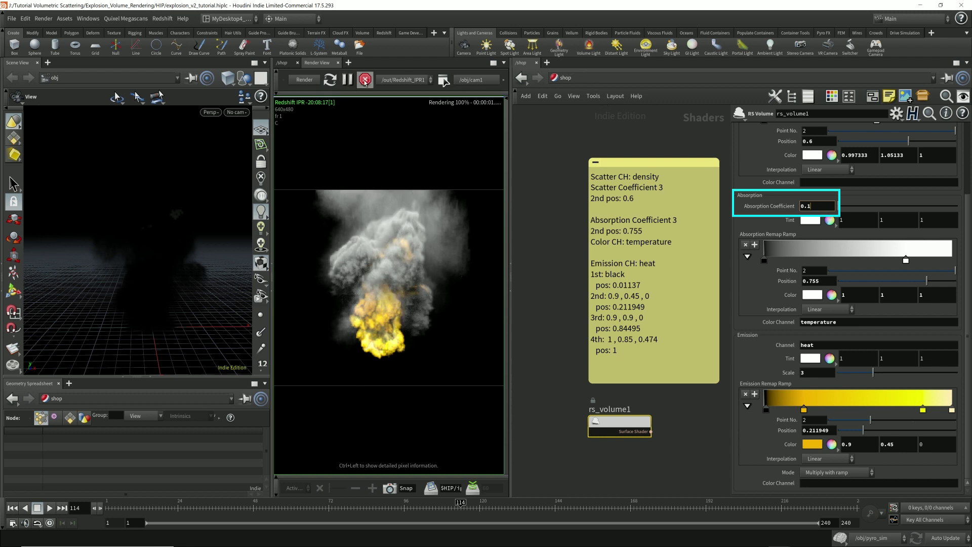
left_click(610, 76)
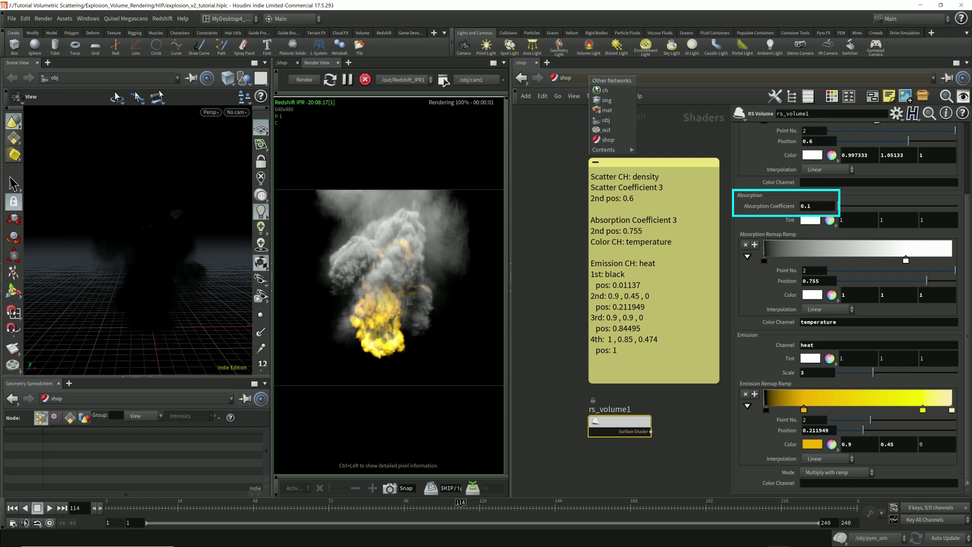
- Select rslight1 in the obj network and give its colour a yellow tint
left_click(606, 120)
left_click_drag(644, 287, 687, 260)
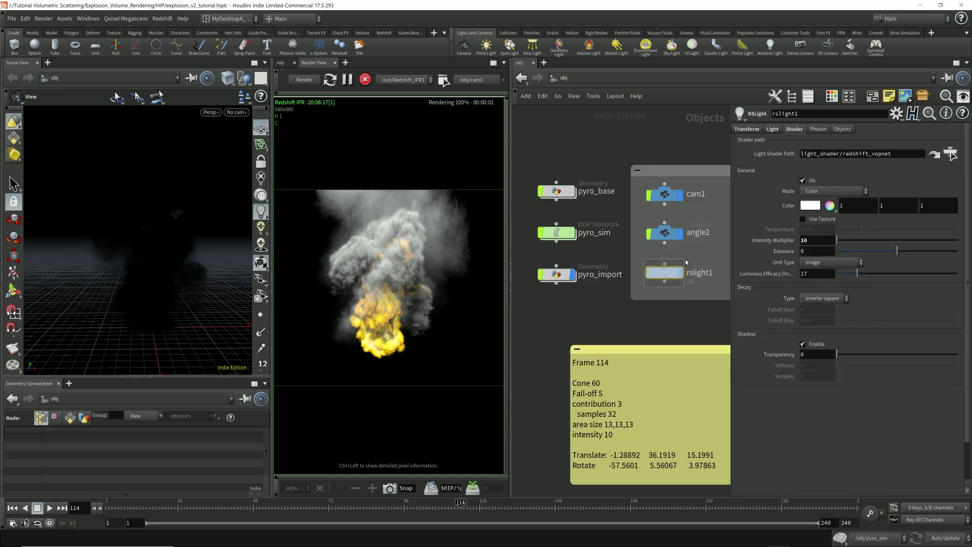
left_click(819, 206)
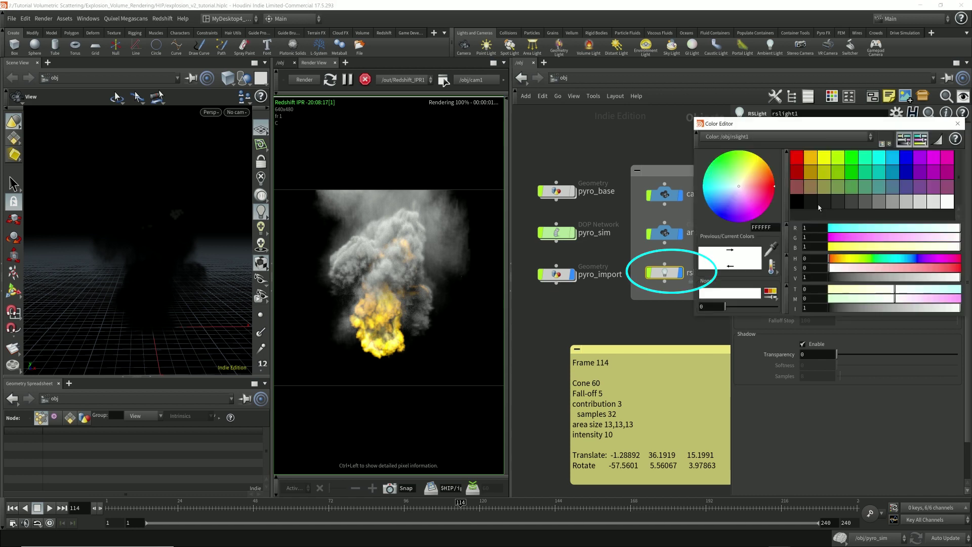
left_click(828, 164)
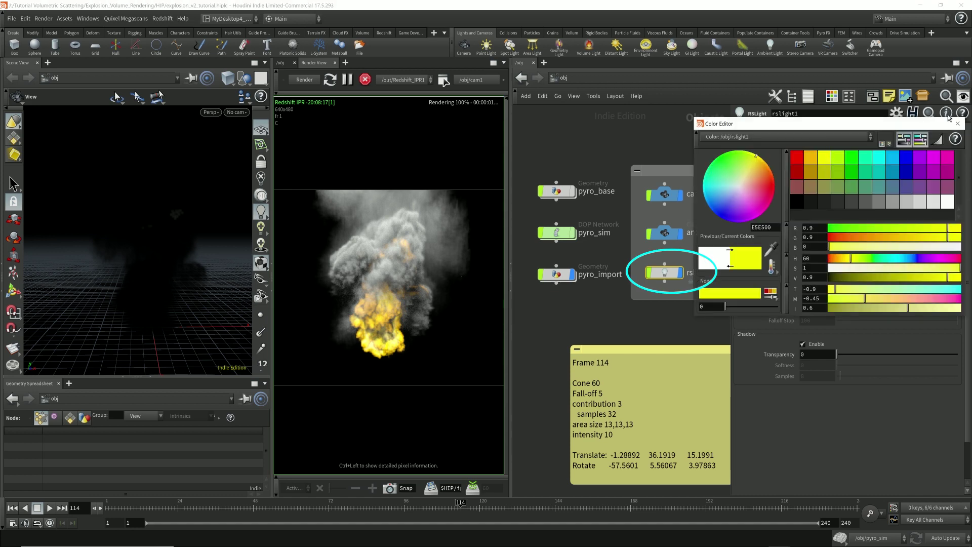
key("Escape")
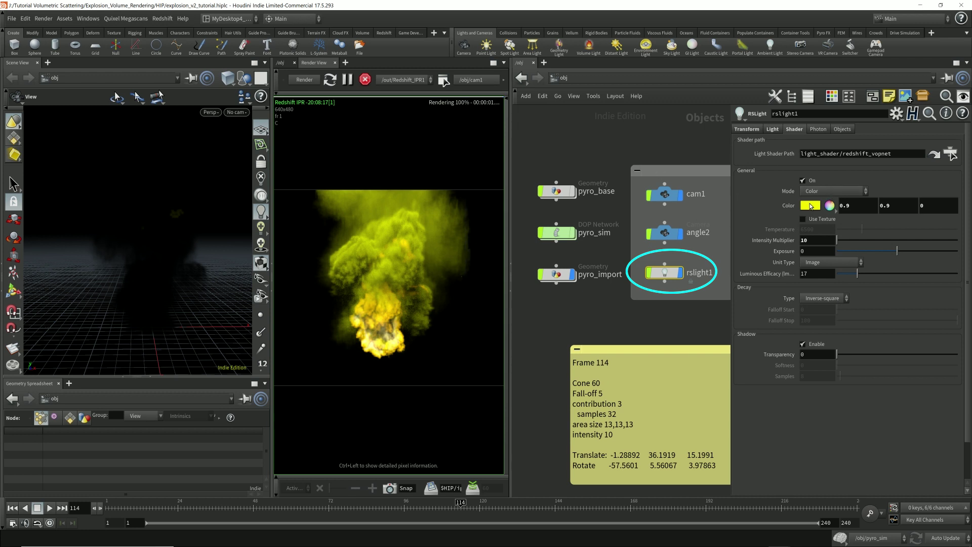
- Reset rslight1's colour, pick olive and raise Intensity to 0.762 for pale yellow
left_click(811, 206)
left_click(947, 202)
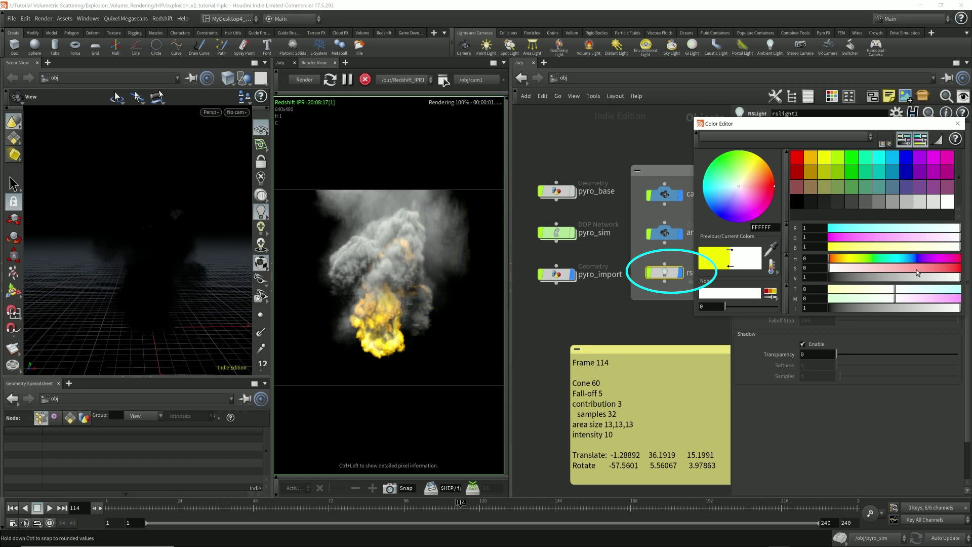
left_click(830, 176)
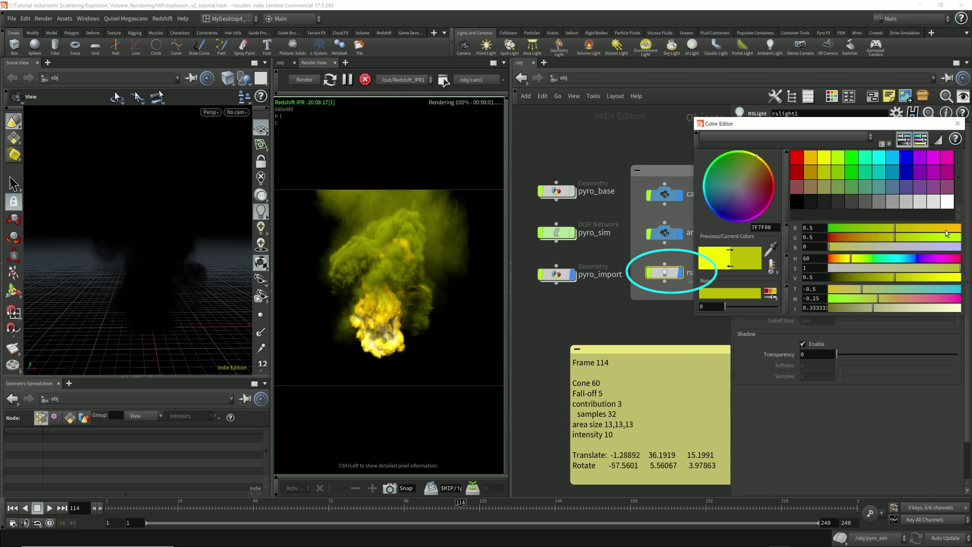
left_click_drag(943, 308, 931, 307)
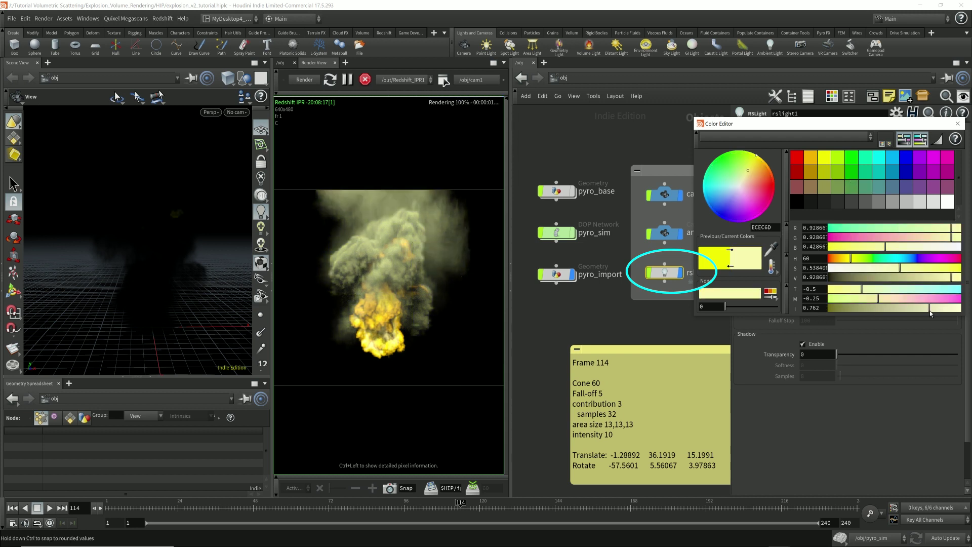